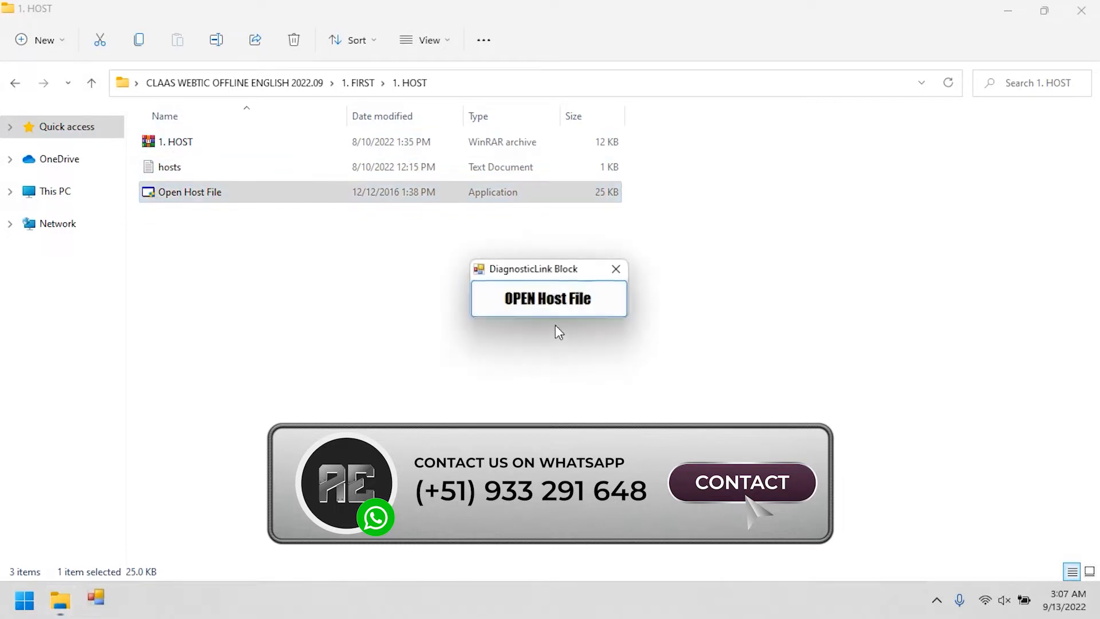
Open the system hosts file and the supplied hosts text document side by side.
click(554, 305)
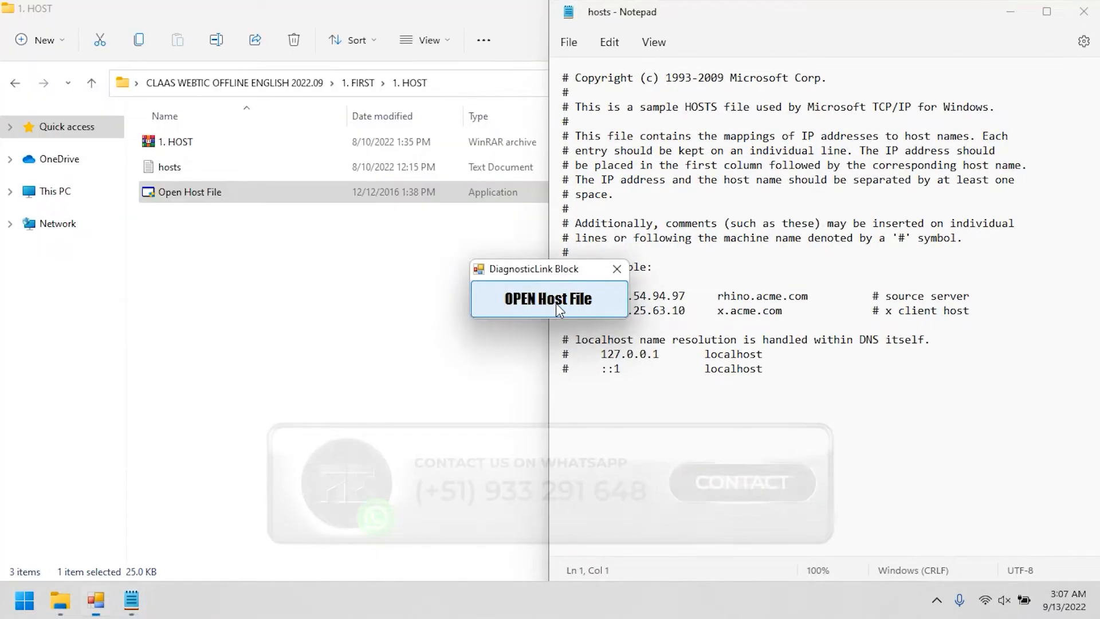
click(312, 165)
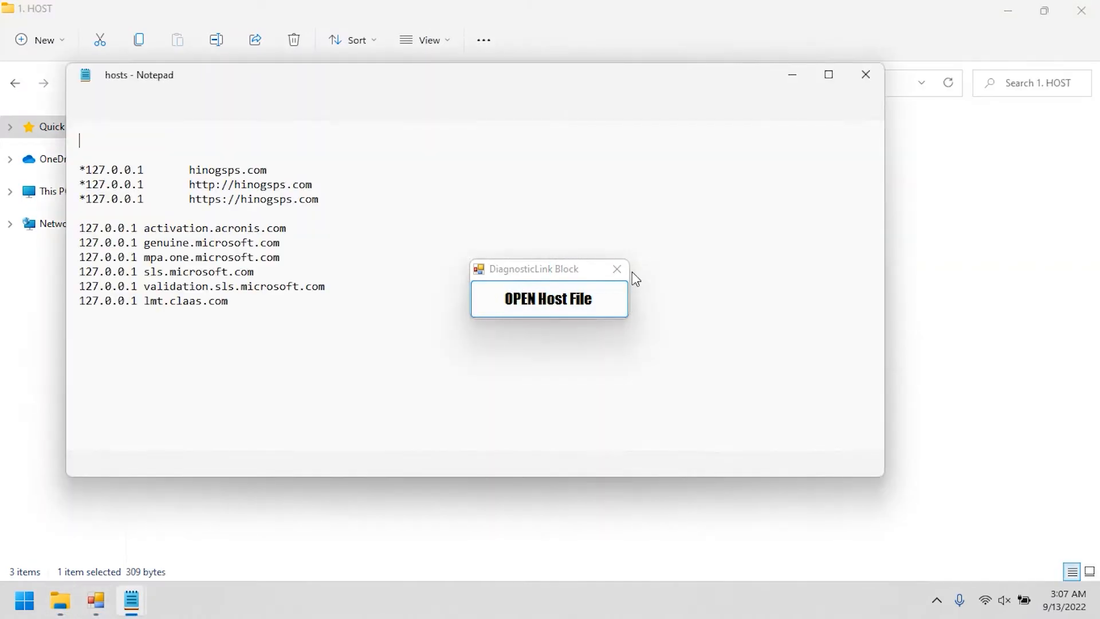
key(super+Left)
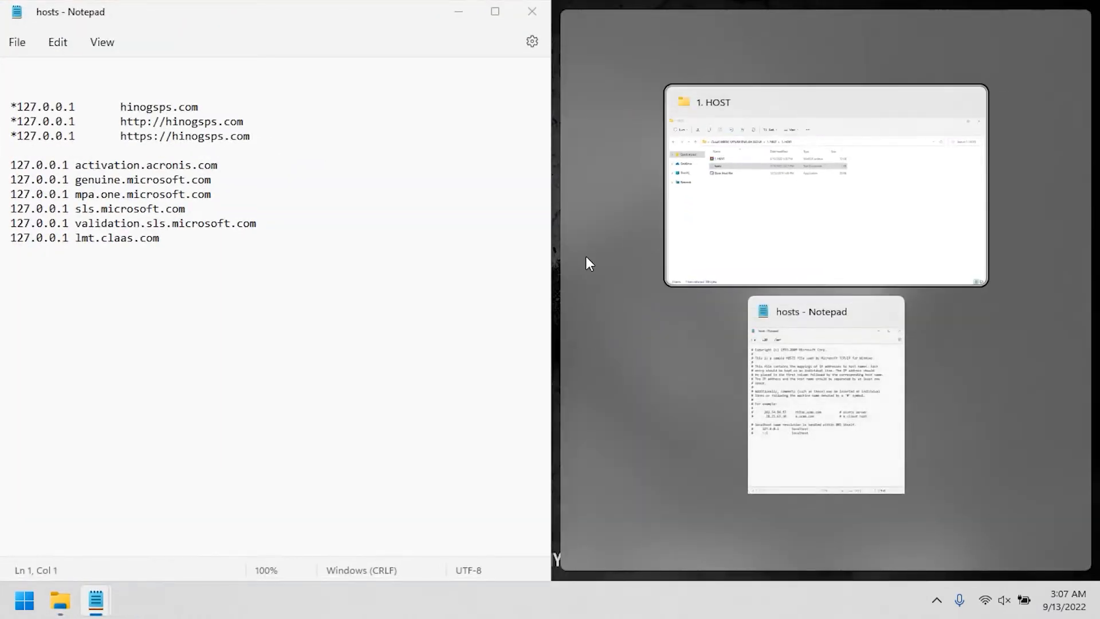
key(Return)
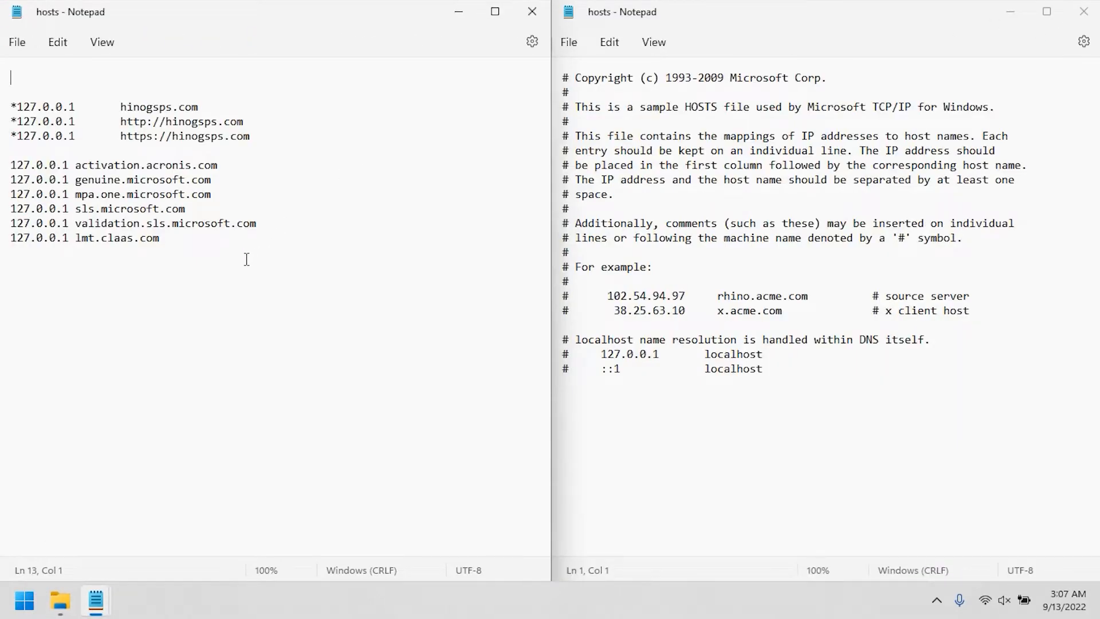
Copy all entries from the supplied hosts document to the end of the system hosts file, and close both files.
drag(247, 260, 1, 88)
key(ctrl+c)
click(776, 416)
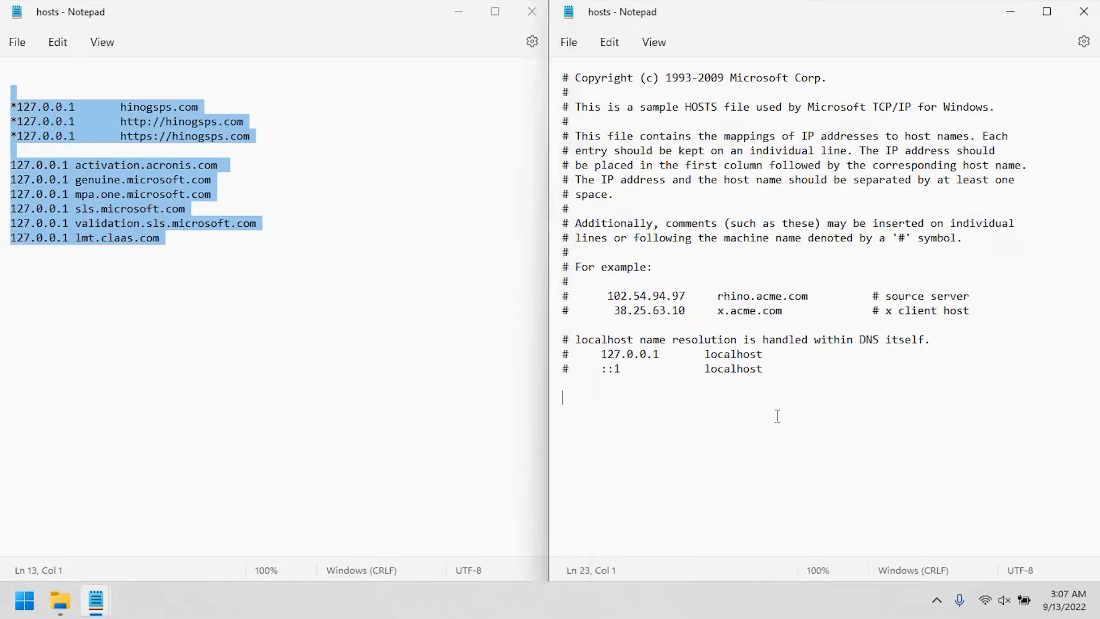
key(ctrl+v)
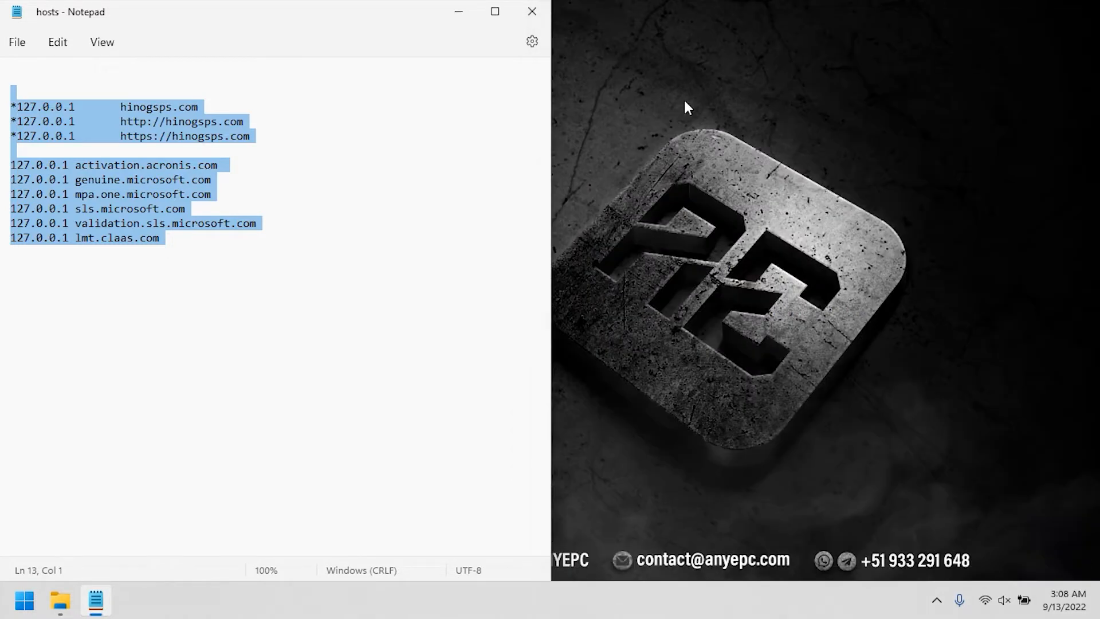
key(alt+F4)
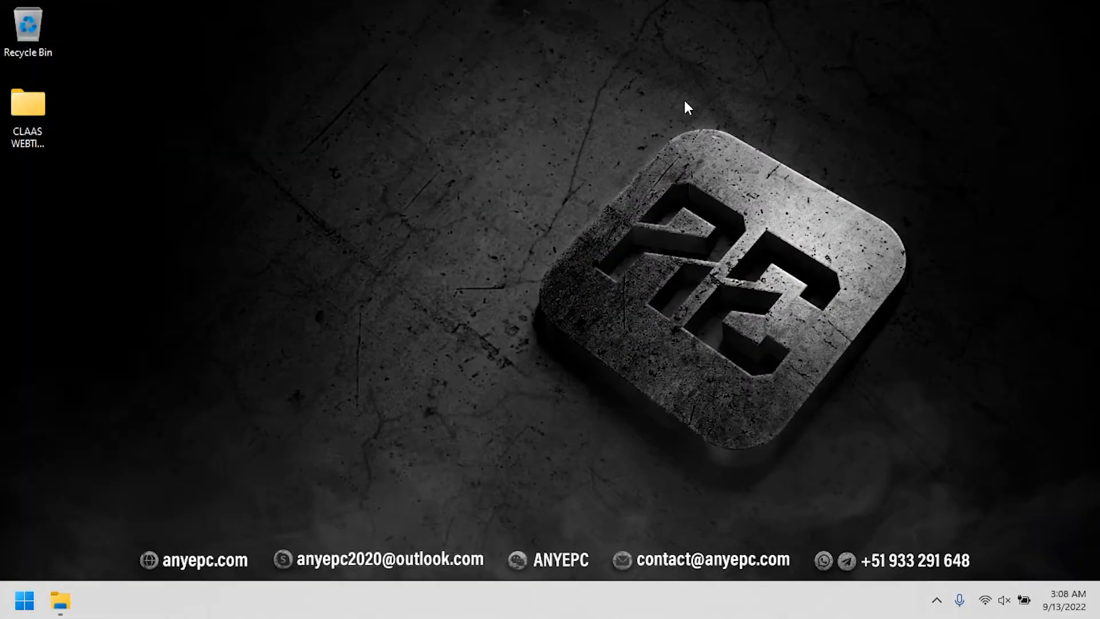
Launch the lmt_client_setup_21_49 installer from the 1. SETUP folder inside 2. LMT and minimize the file window.
key(alt+Tab)
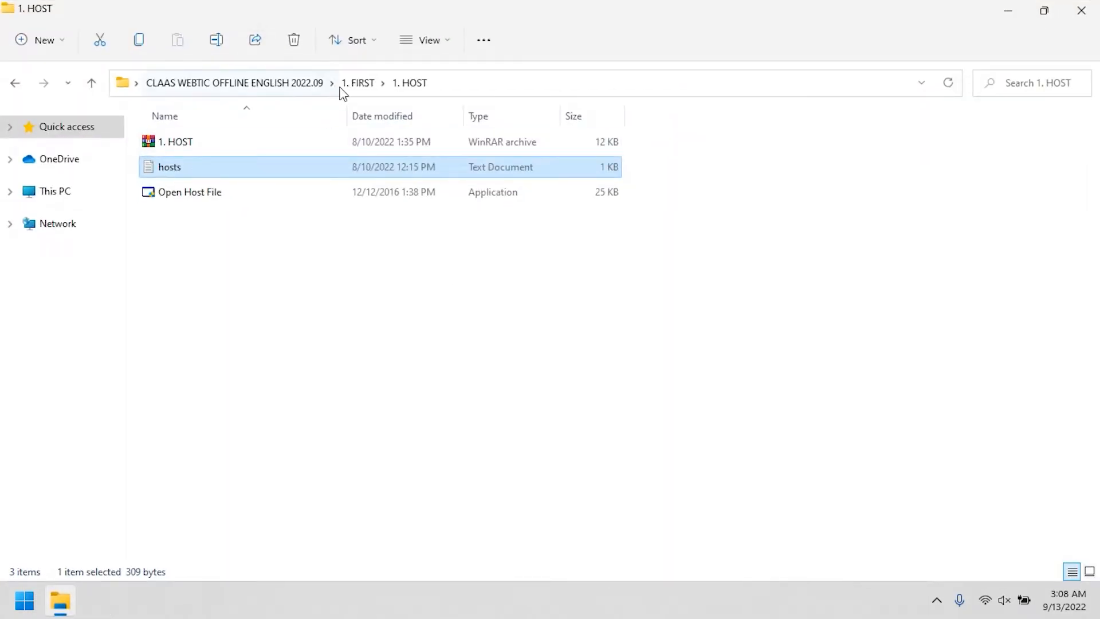
click(340, 89)
double_click(272, 169)
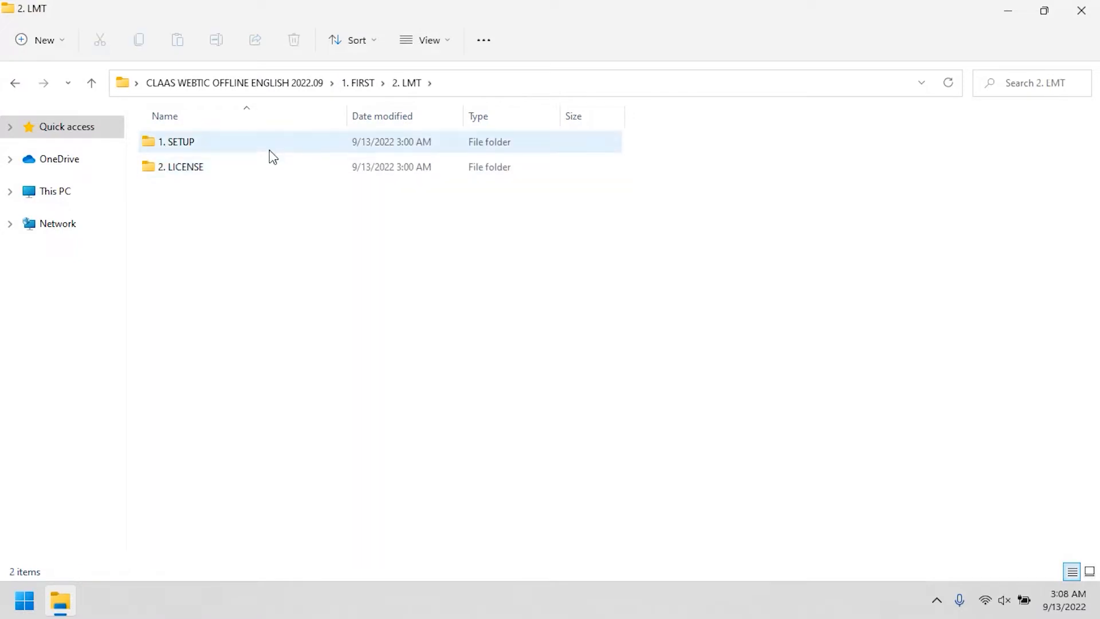
double_click(273, 144)
double_click(274, 171)
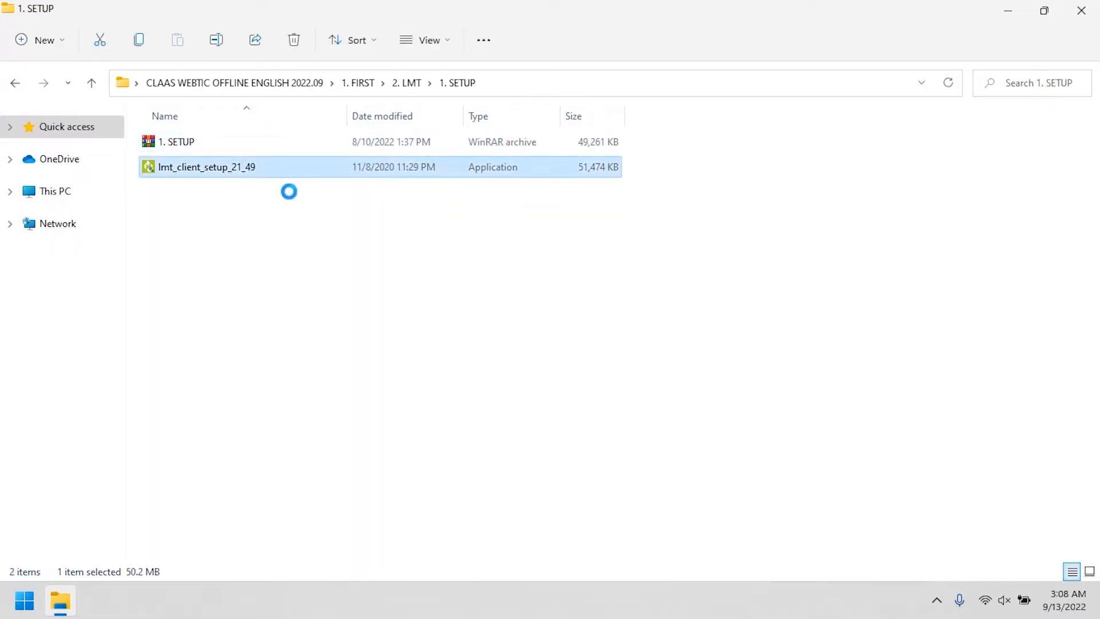
right_click(278, 167)
click(401, 242)
click(1018, 13)
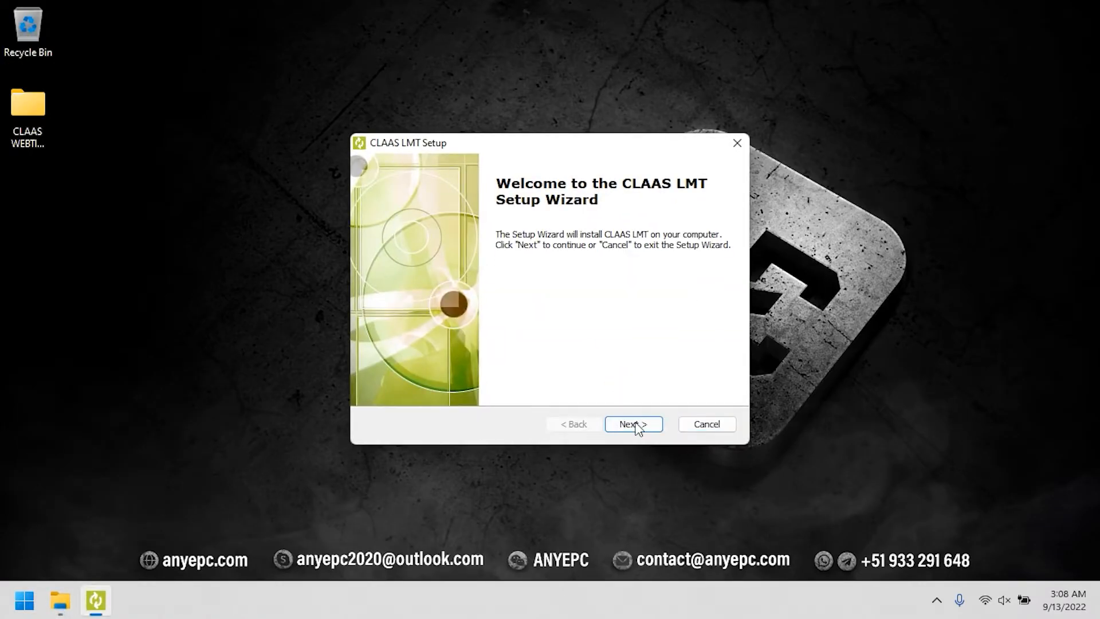
Go through the CLAAS LMT setup wizard, accepting the license agreement and the installation folder C:\CLAAS\LMT\.
click(637, 427)
click(538, 363)
click(647, 431)
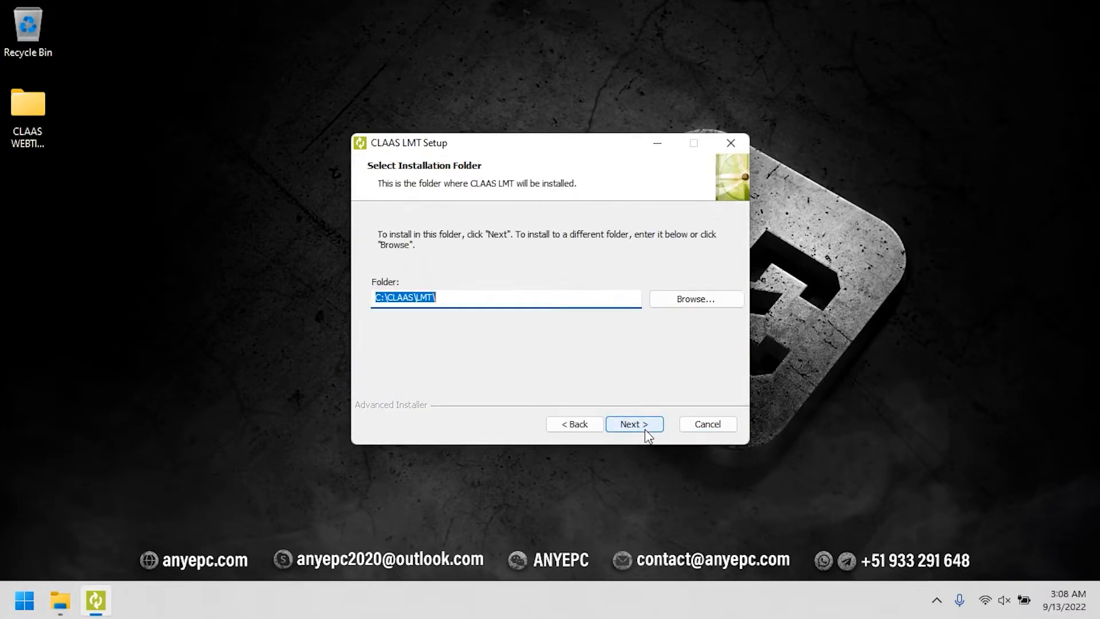
click(646, 431)
click(646, 431)
click(646, 433)
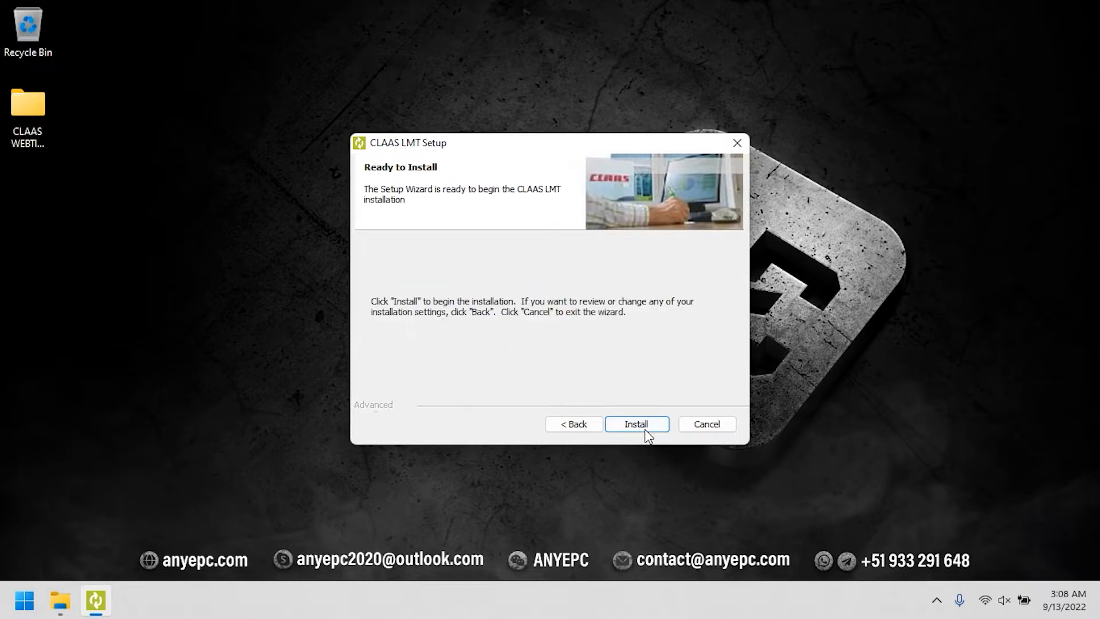
Install CLAAS LMT, allowing it through the firewall on public networks, and finish the setup wizard.
click(646, 432)
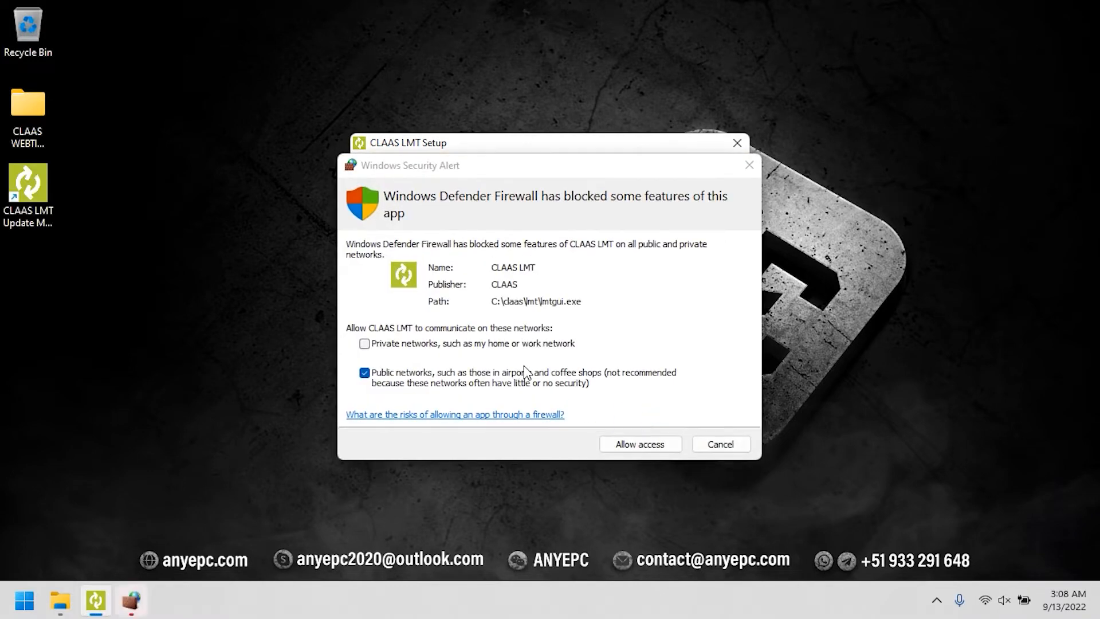
click(644, 447)
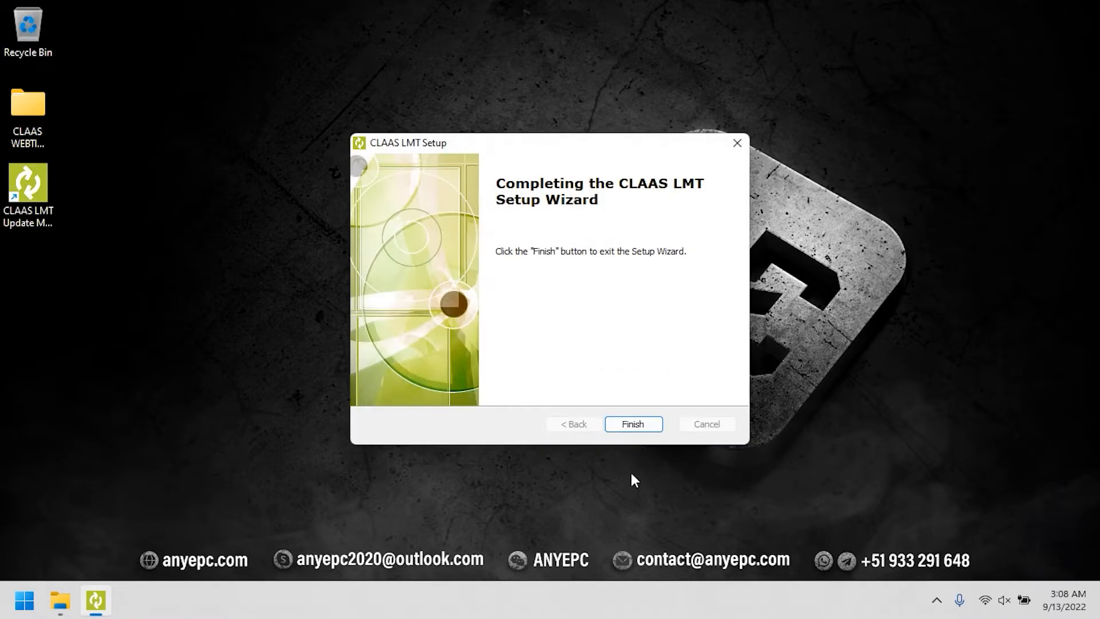
click(640, 425)
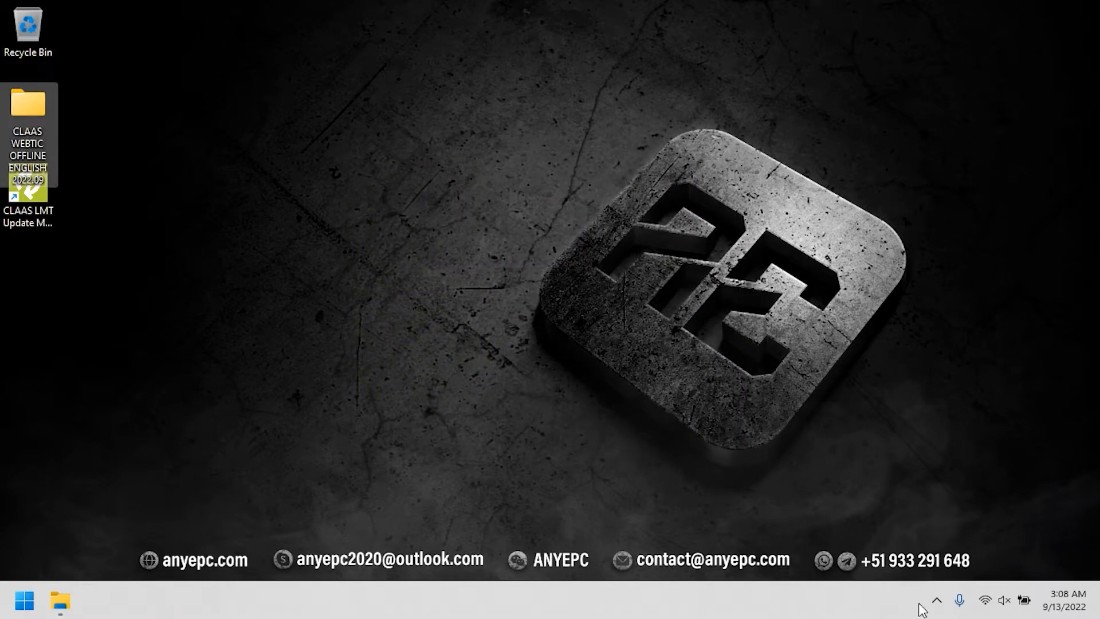
Import the license key file ripped.lmt into CLAAS LMT from the desktop package's 1. FIRST, 2. LMT, 2. LICENSE folder.
click(936, 599)
right_click(904, 555)
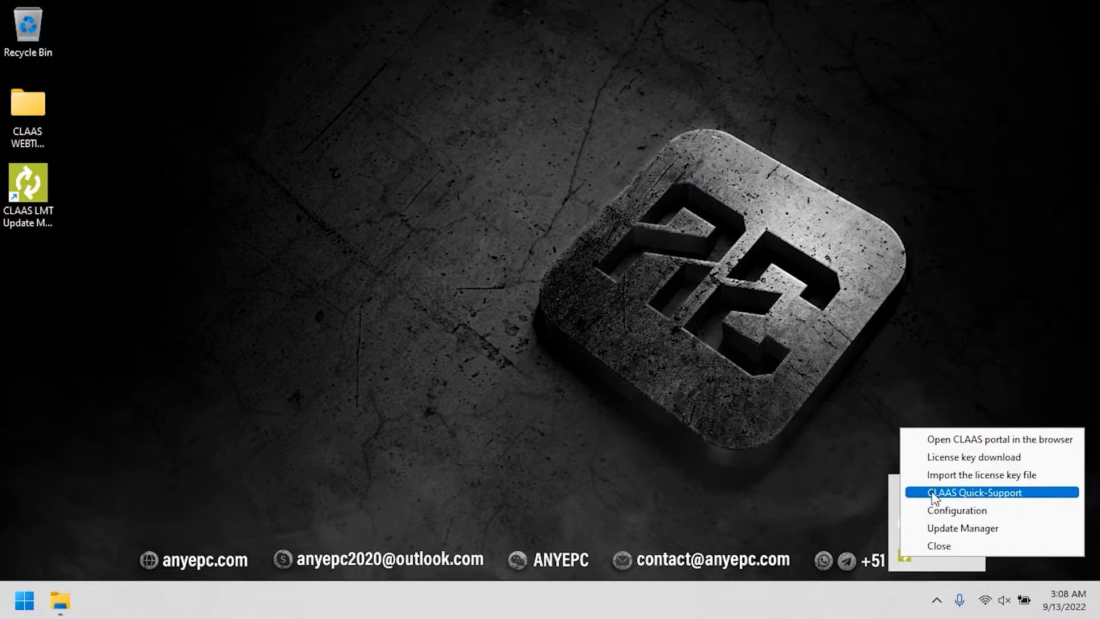
click(938, 476)
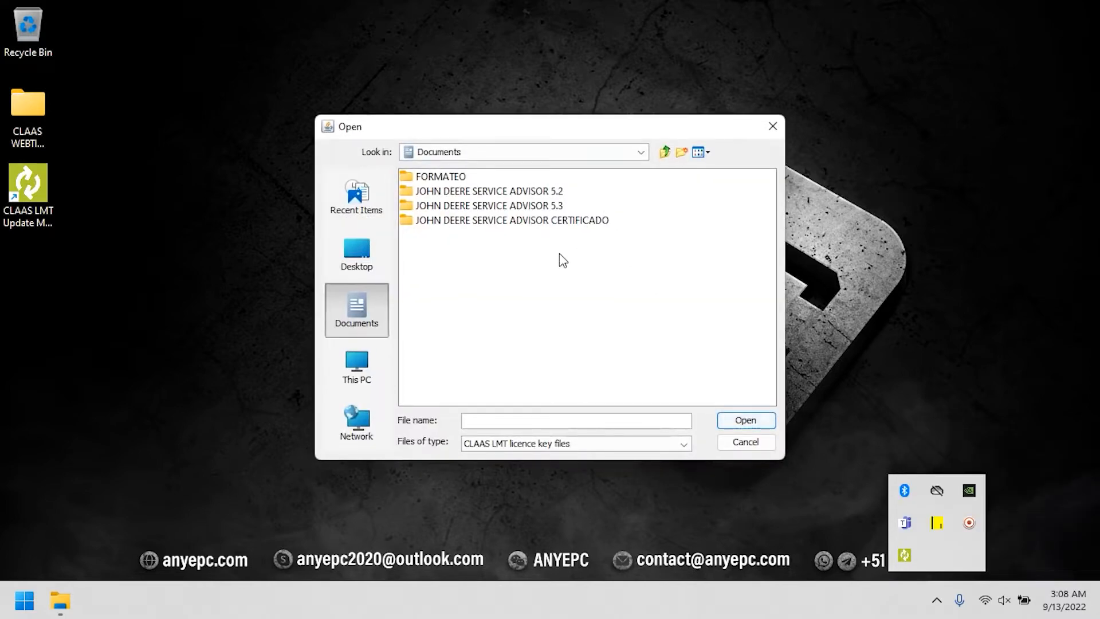
click(376, 241)
double_click(448, 264)
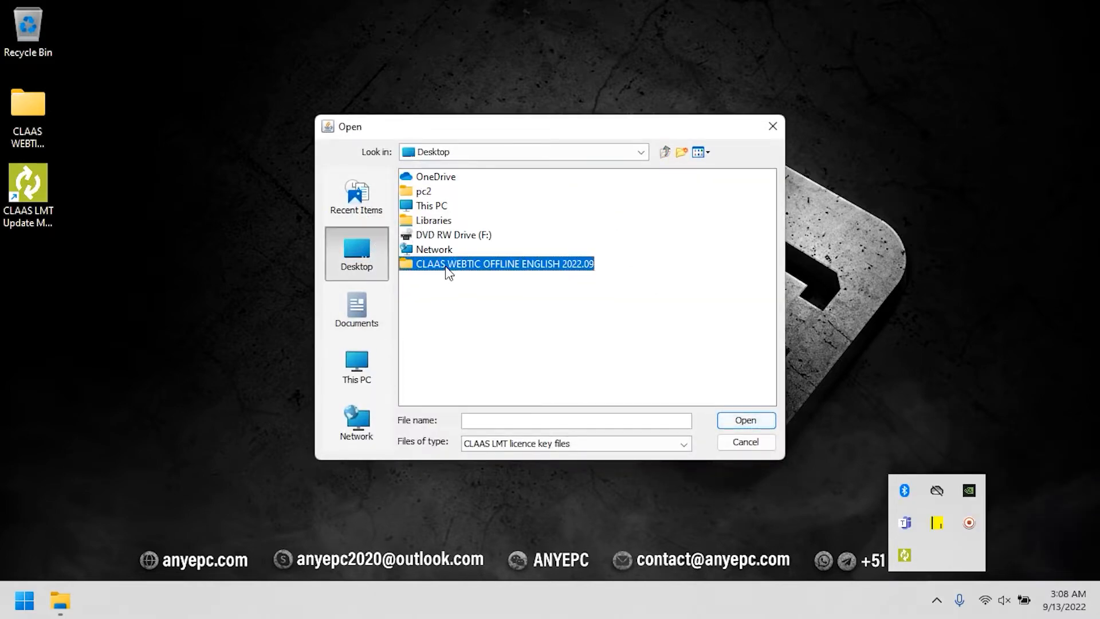
double_click(431, 176)
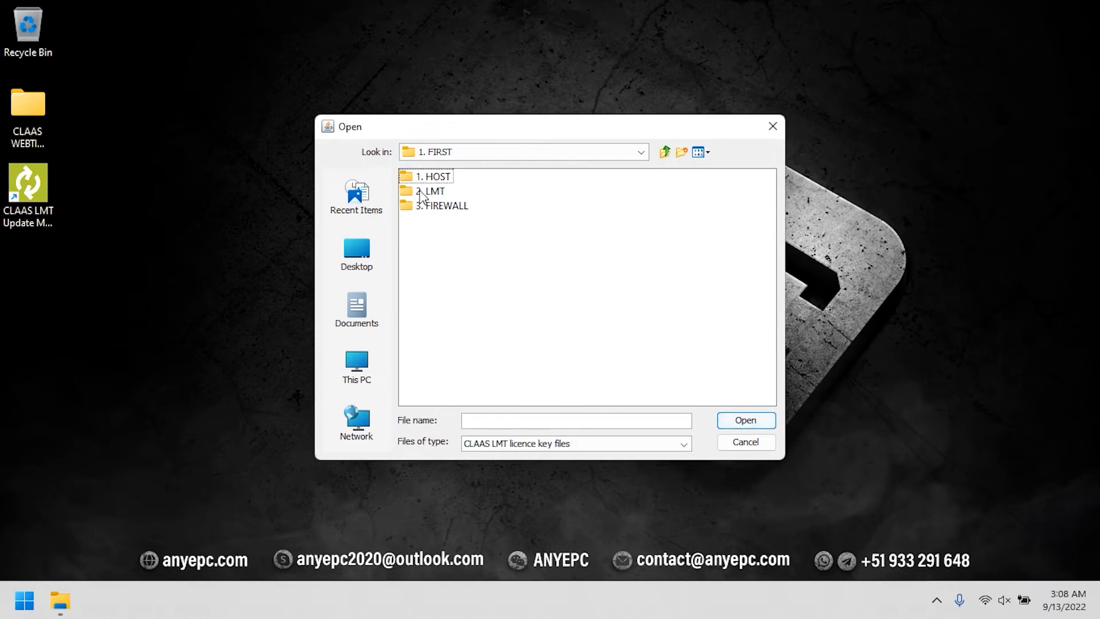
double_click(427, 191)
click(424, 194)
double_click(424, 194)
click(427, 178)
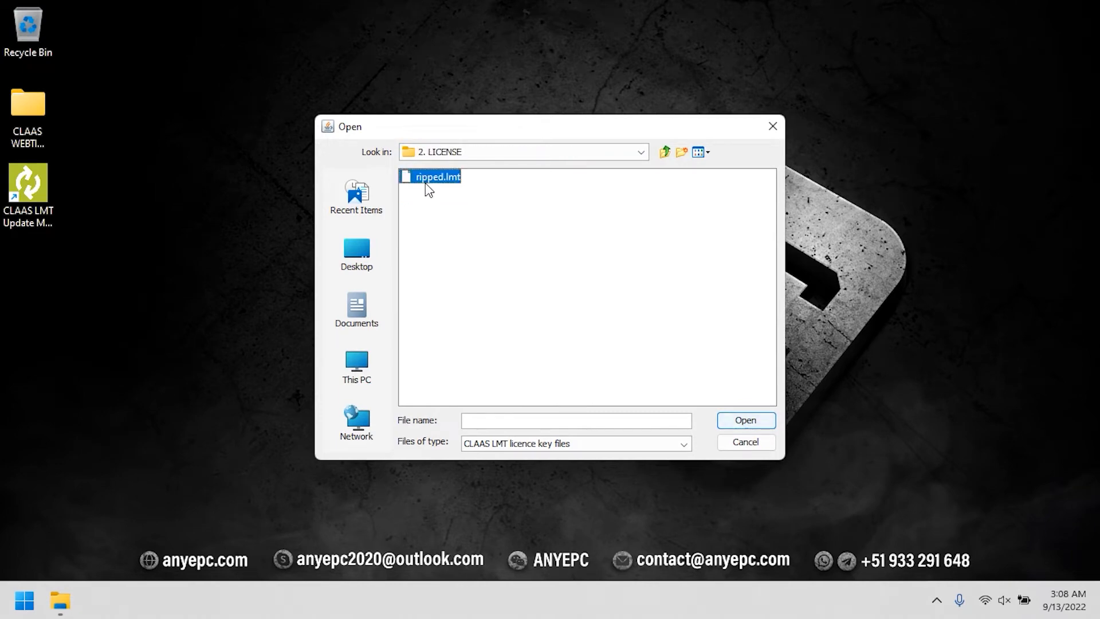
click(764, 421)
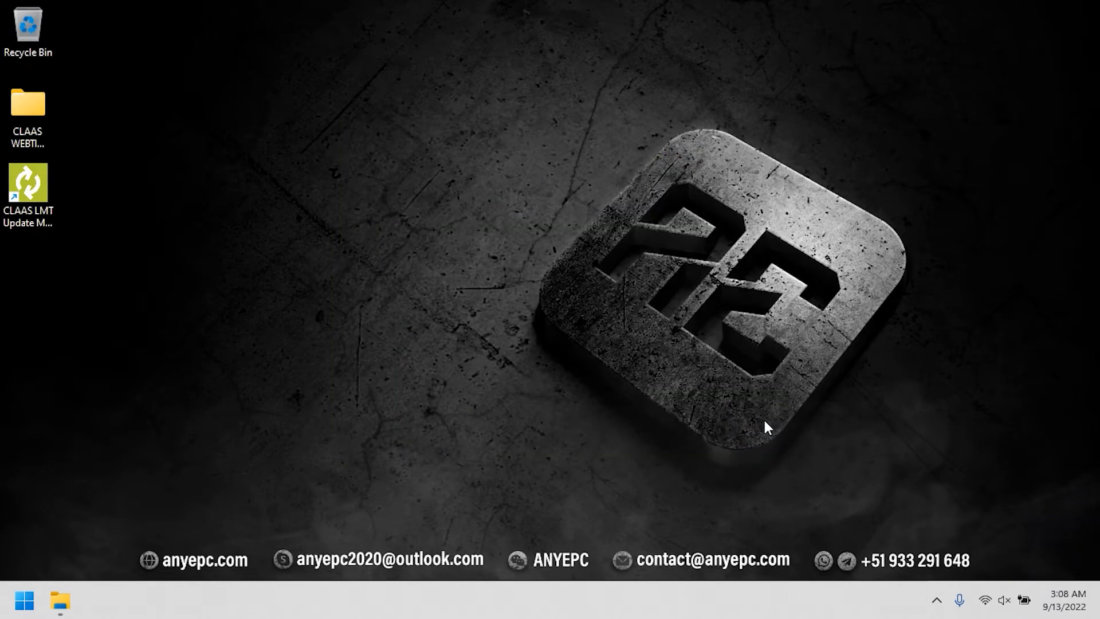
click(556, 328)
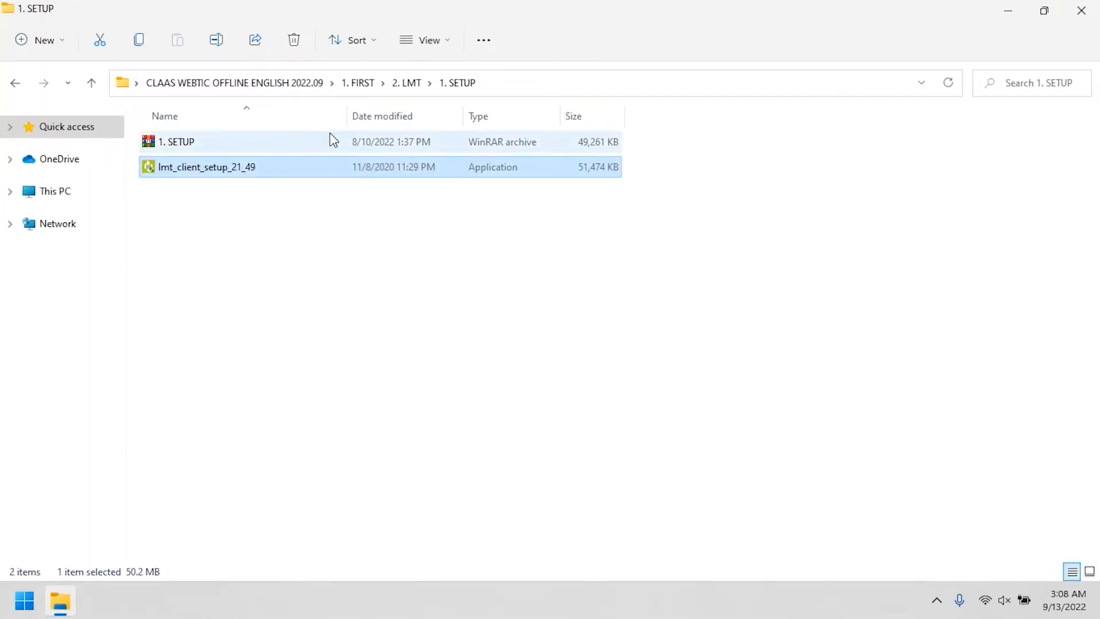
Launch Fab_x64 from the 3. FIREWALL folder inside 1. FIRST and minimize the file window.
click(406, 84)
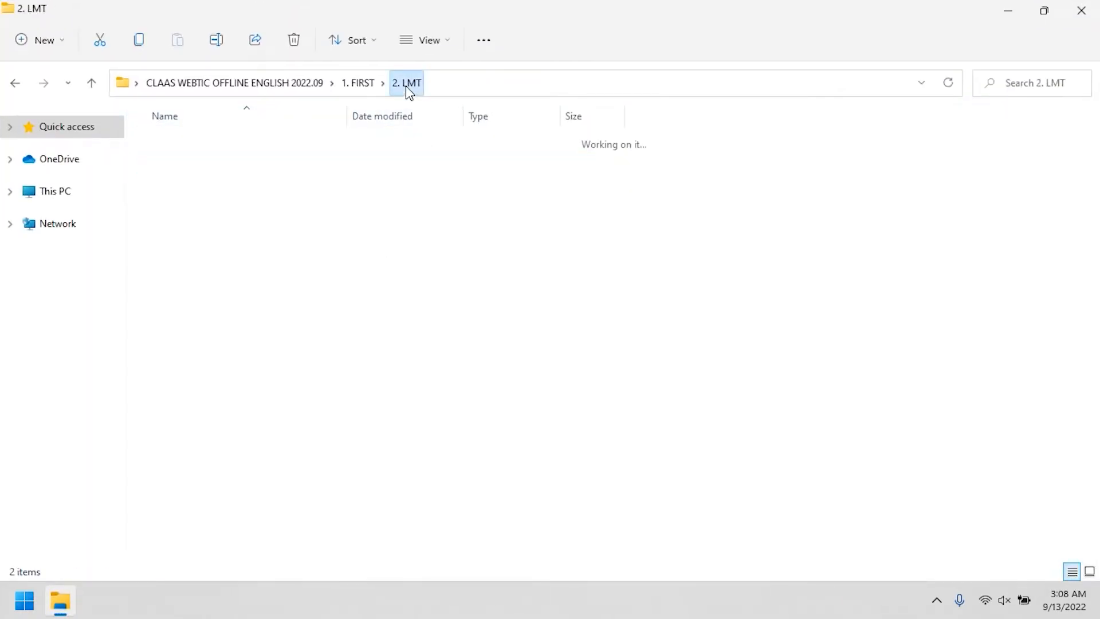
click(361, 83)
double_click(351, 191)
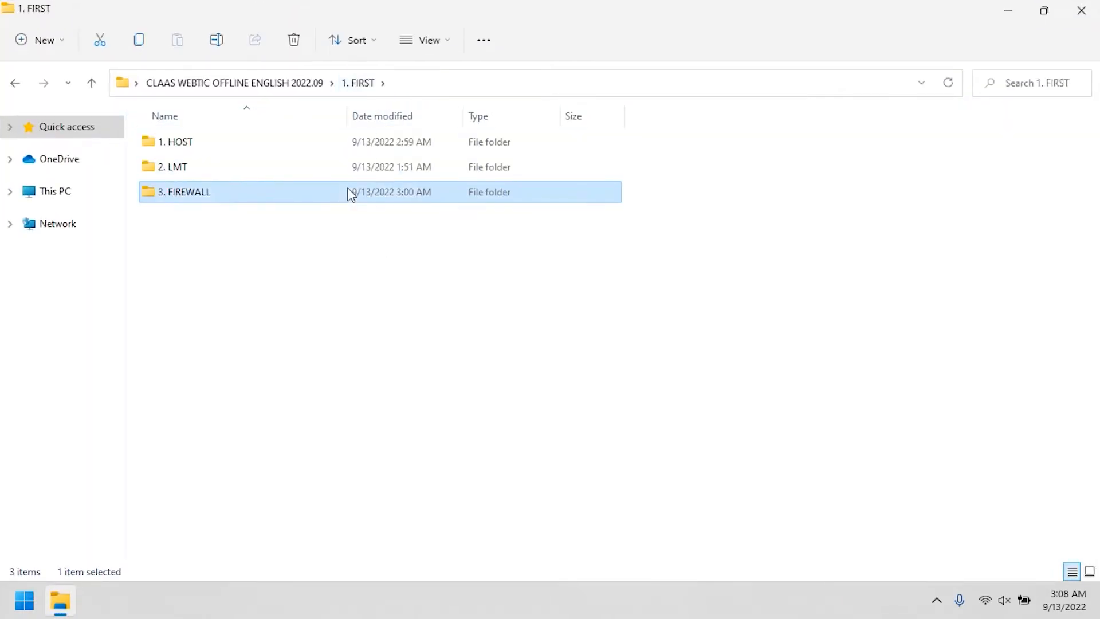
right_click(341, 218)
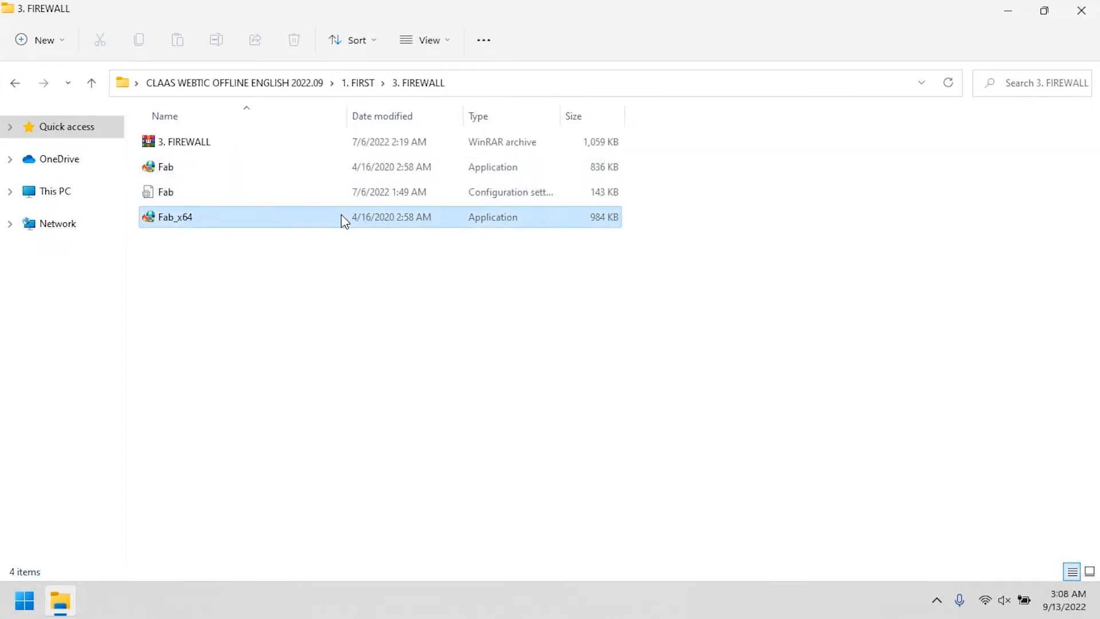
click(425, 295)
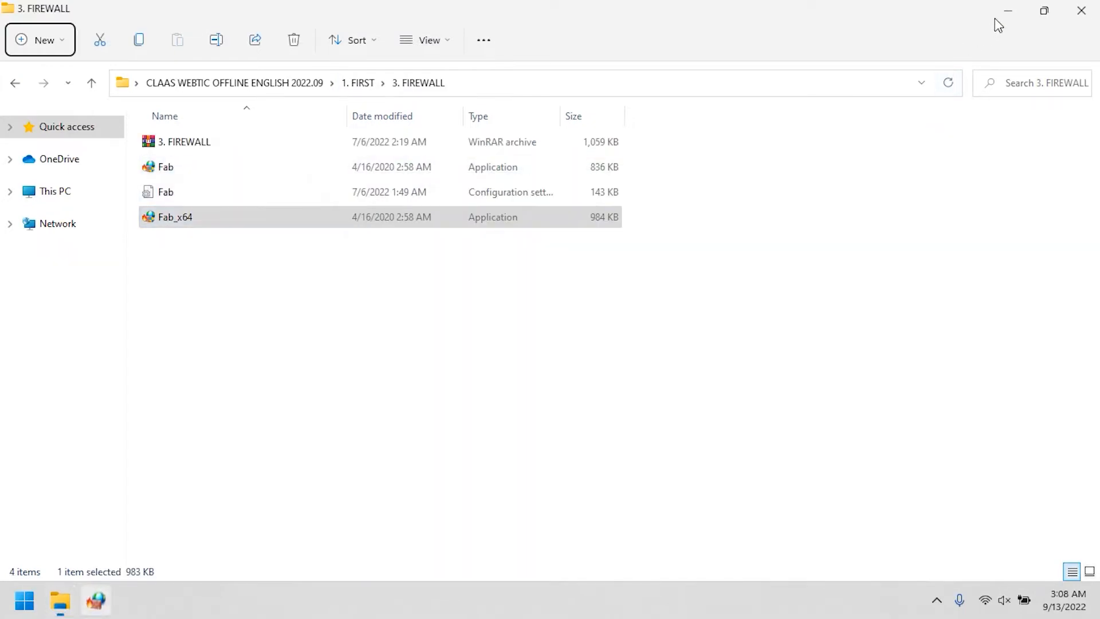
click(1007, 10)
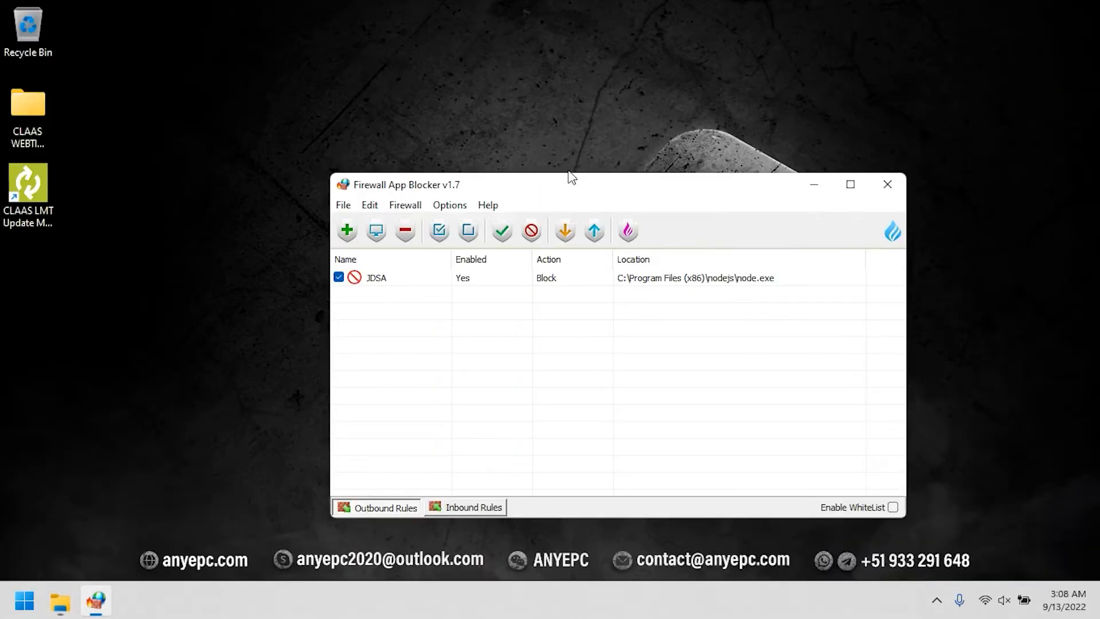
Add the contents of C:\CLAAS\LMT to the outbound block rules and close Firewall App Blocker.
click(347, 204)
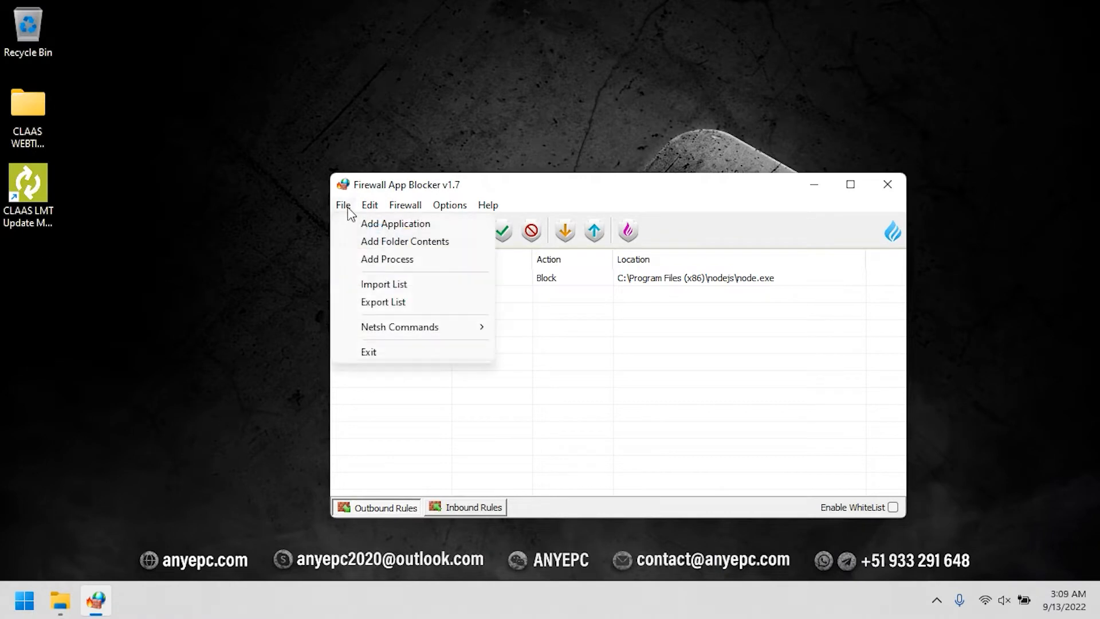
click(392, 243)
click(526, 341)
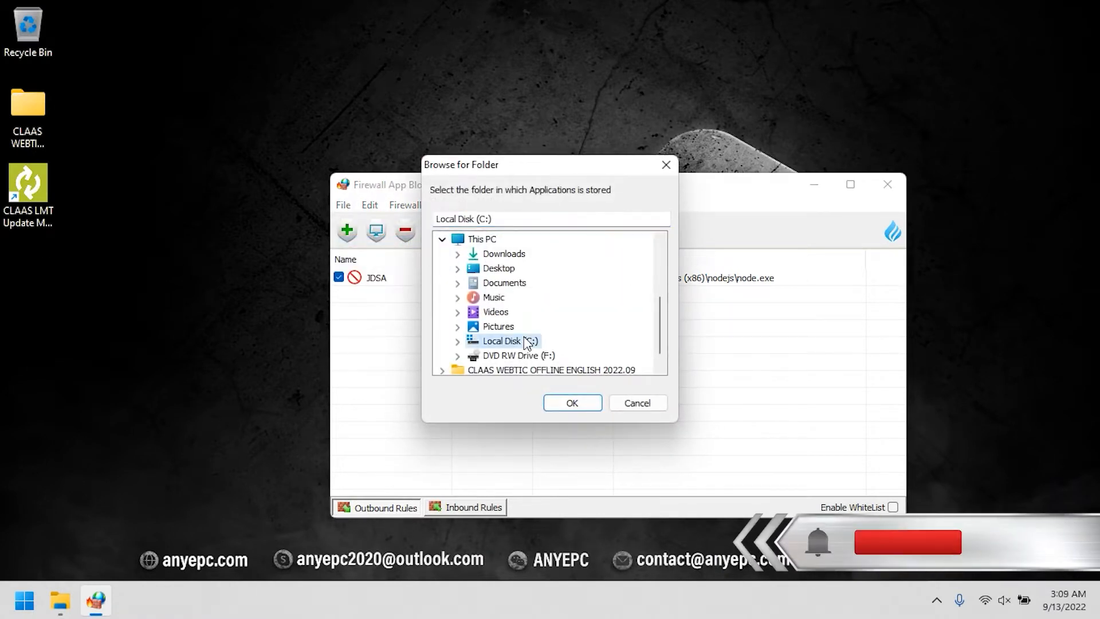
click(510, 269)
click(519, 283)
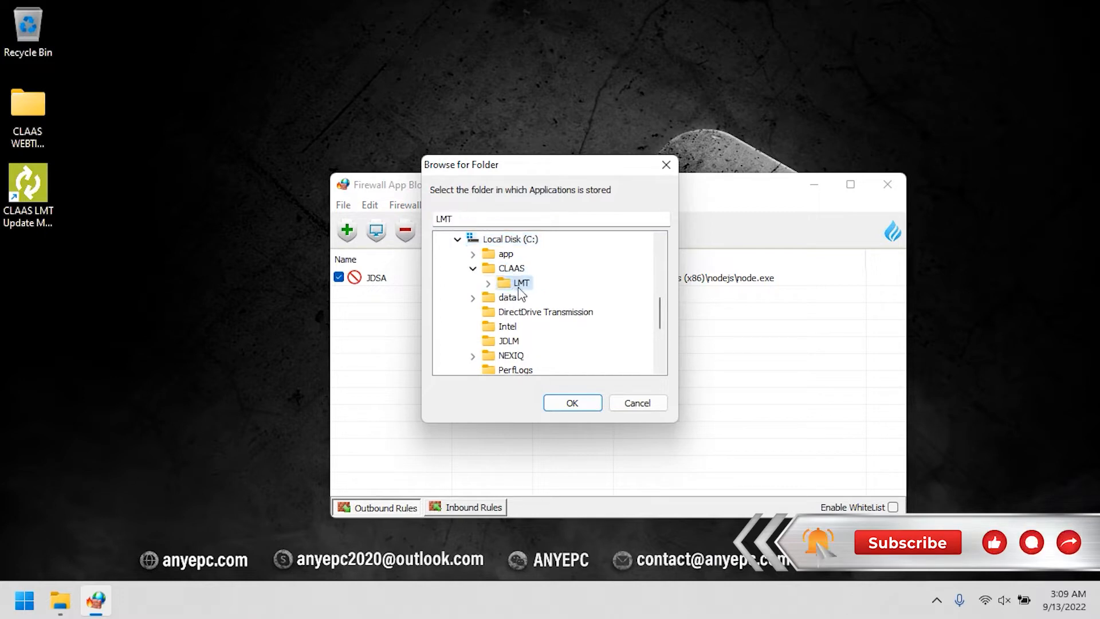
click(572, 402)
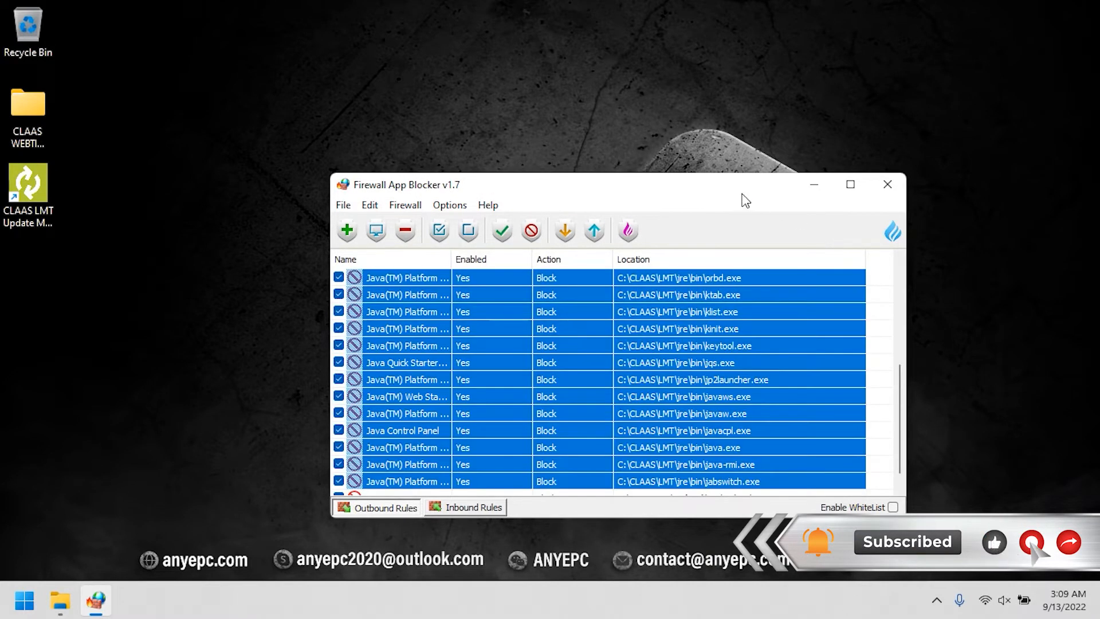
drag(745, 197, 784, 1)
click(849, 12)
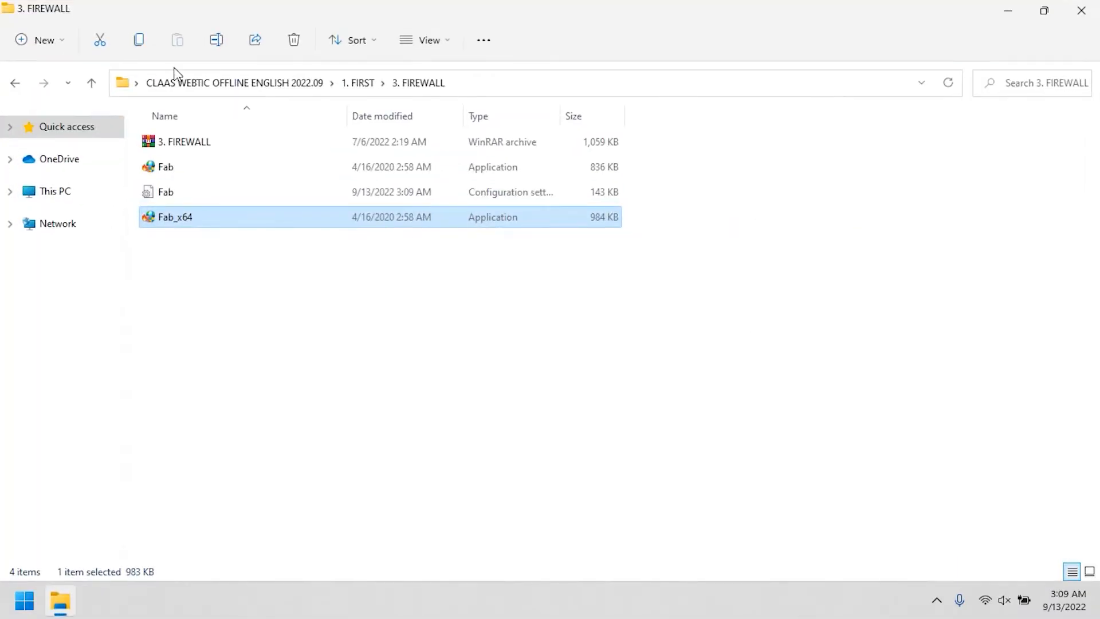
Mount the CLAAS WEBTIC OFFLINE ENGLISH disc image from the package's 2. SETUP folder.
click(343, 85)
click(302, 84)
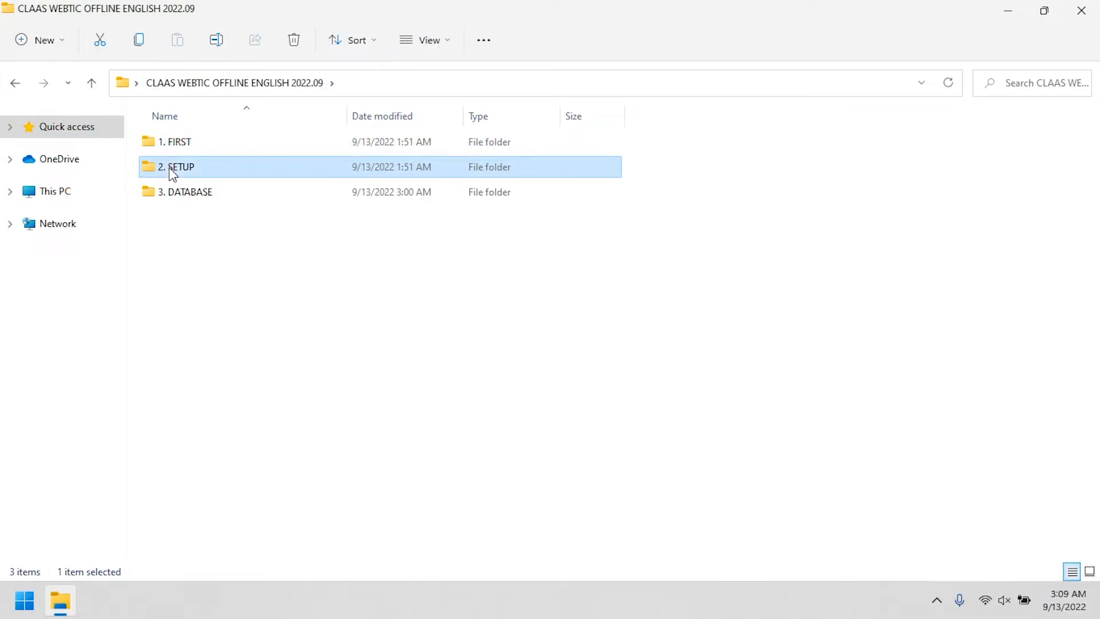
double_click(172, 166)
click(194, 152)
right_click(197, 150)
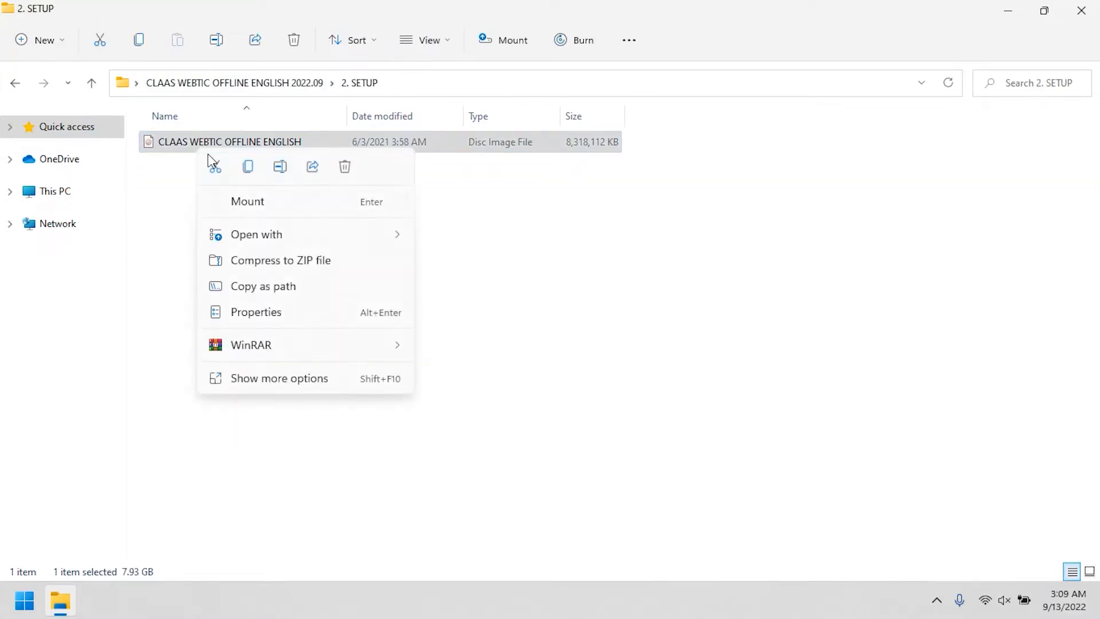
click(252, 207)
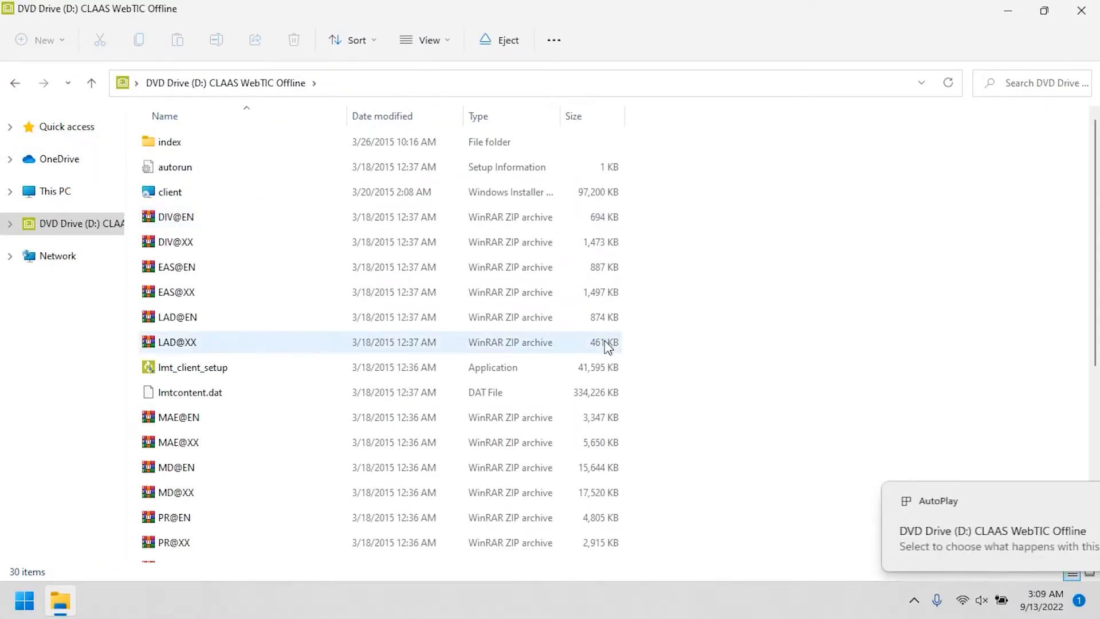
Launch WebTIC Offline Setup 4.0.5 from the mounted DVD drive and minimize the file window.
scroll(595, 367, down, 5)
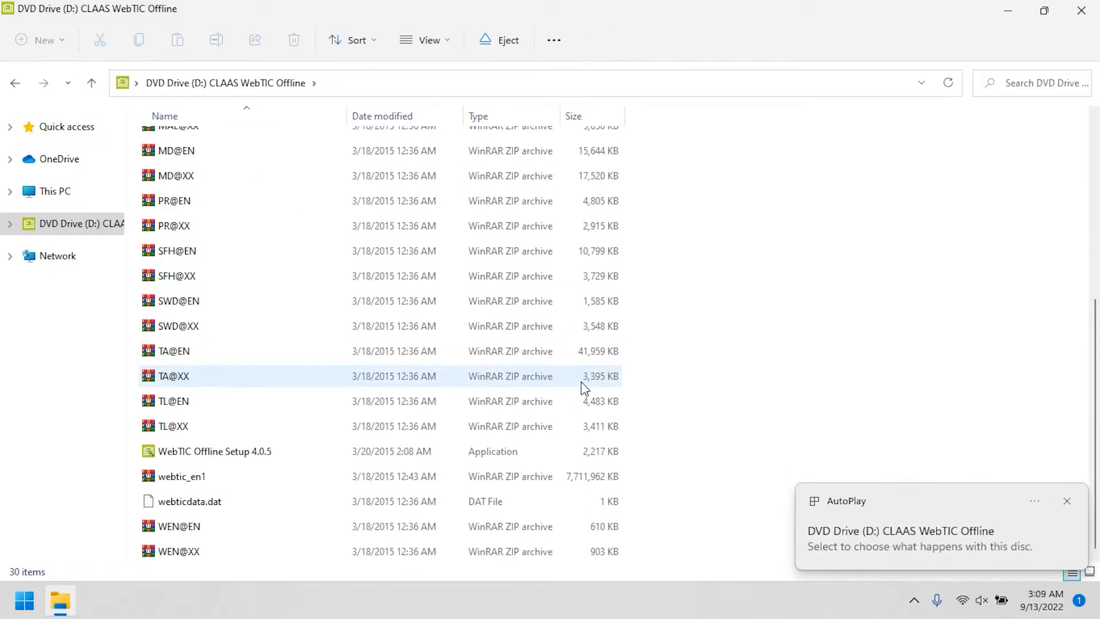
right_click(287, 449)
click(394, 269)
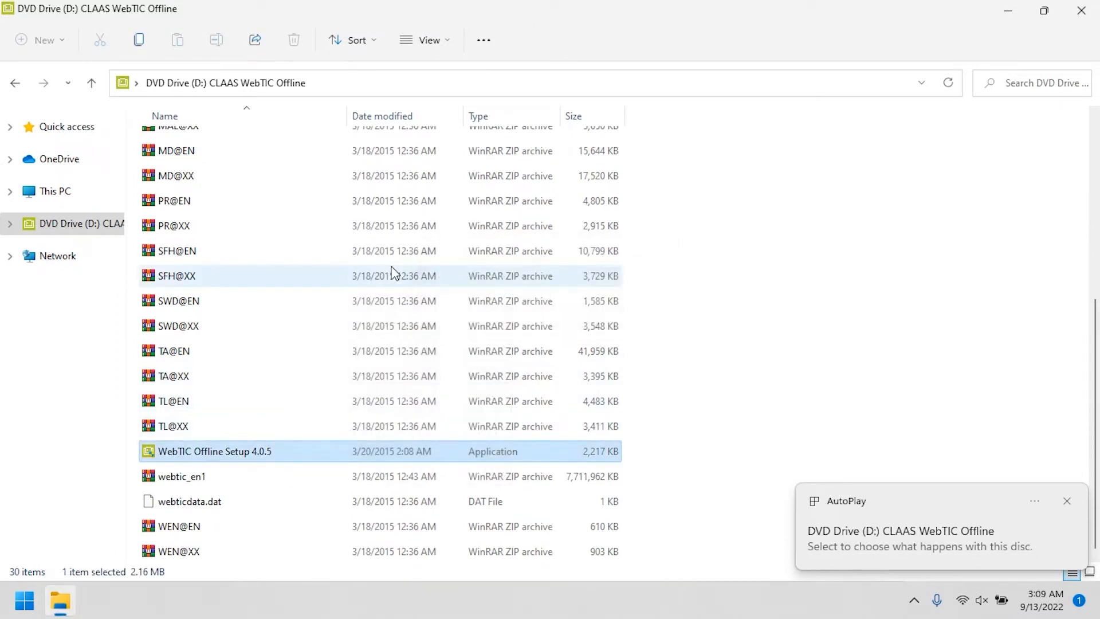
click(1008, 11)
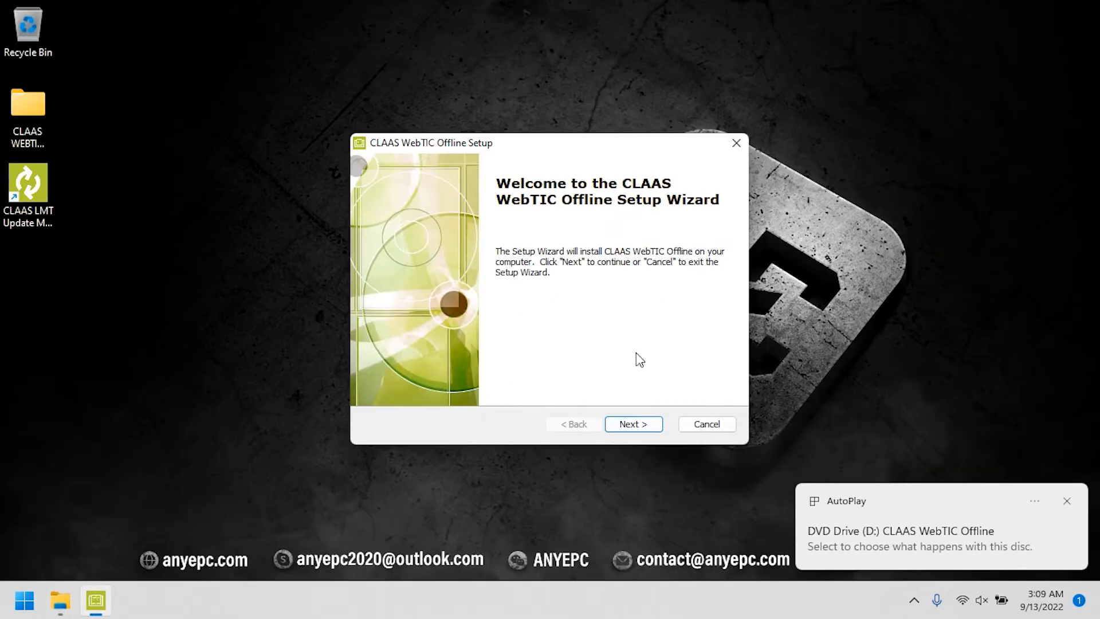
Install CLAAS WebTIC Offline with the license accepted, connector port 8081 and English as preferred language, closing the browser page that opens after finishing.
click(643, 425)
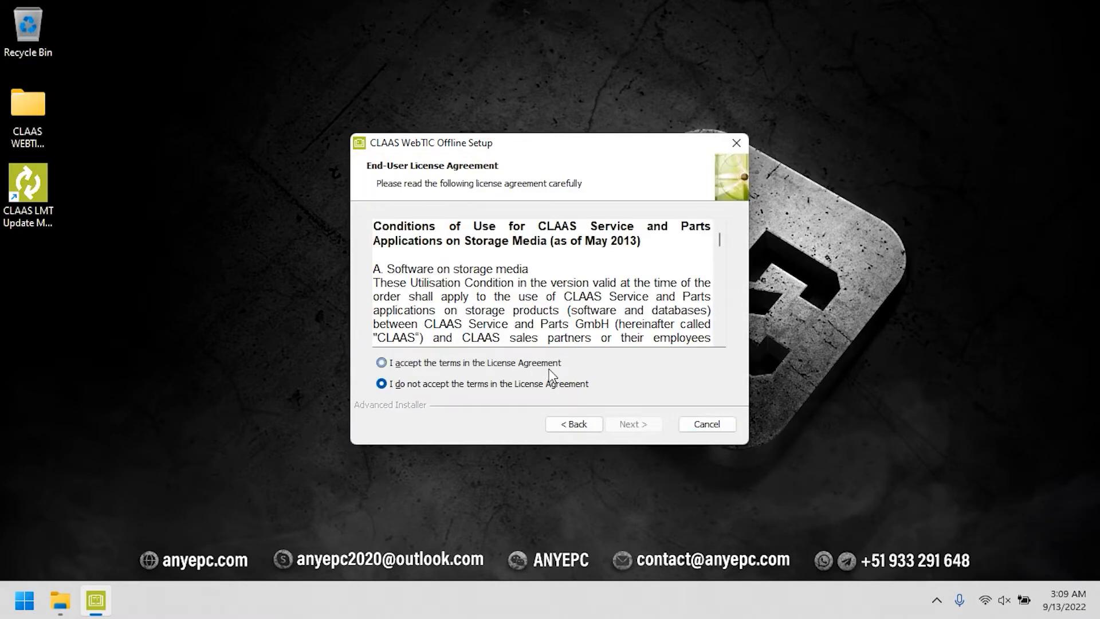
click(643, 427)
click(642, 426)
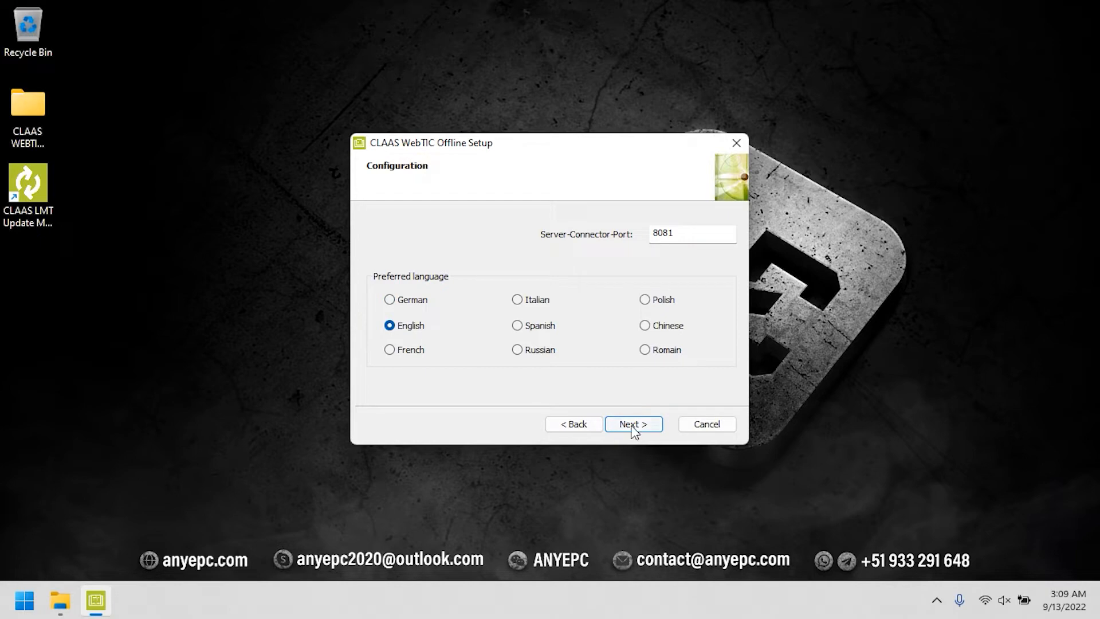
click(633, 427)
click(630, 425)
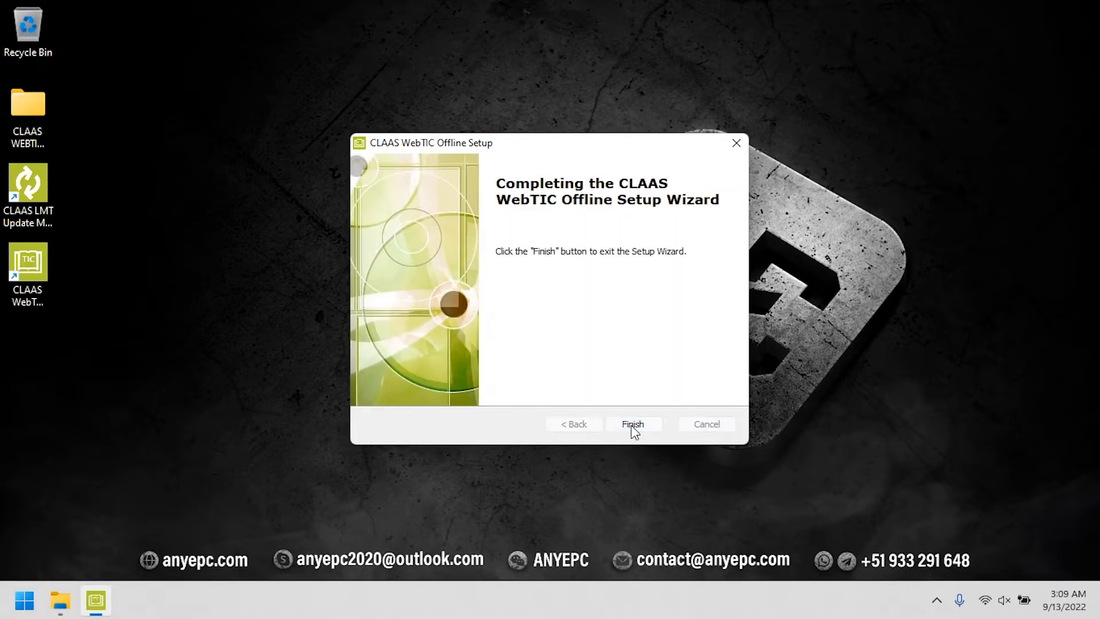
click(632, 425)
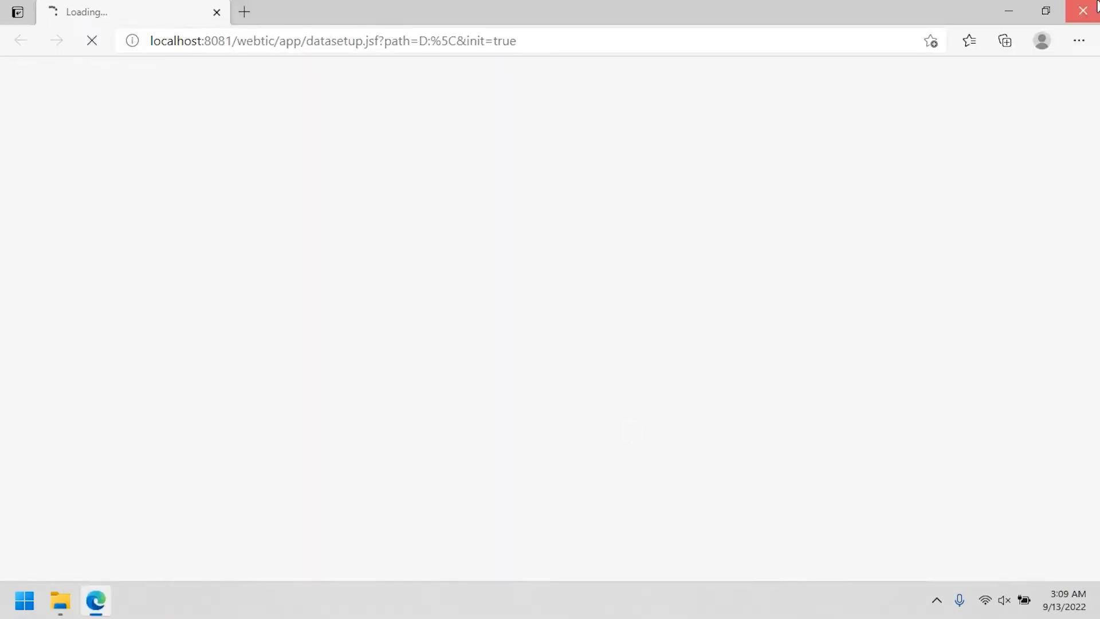
click(1096, 4)
Launch the self-extracting application CLAAS WEBTIC OFFLINE ENGLISH 2022.09.part01 from the package's 3. DATABASE folder.
key(alt+Tab)
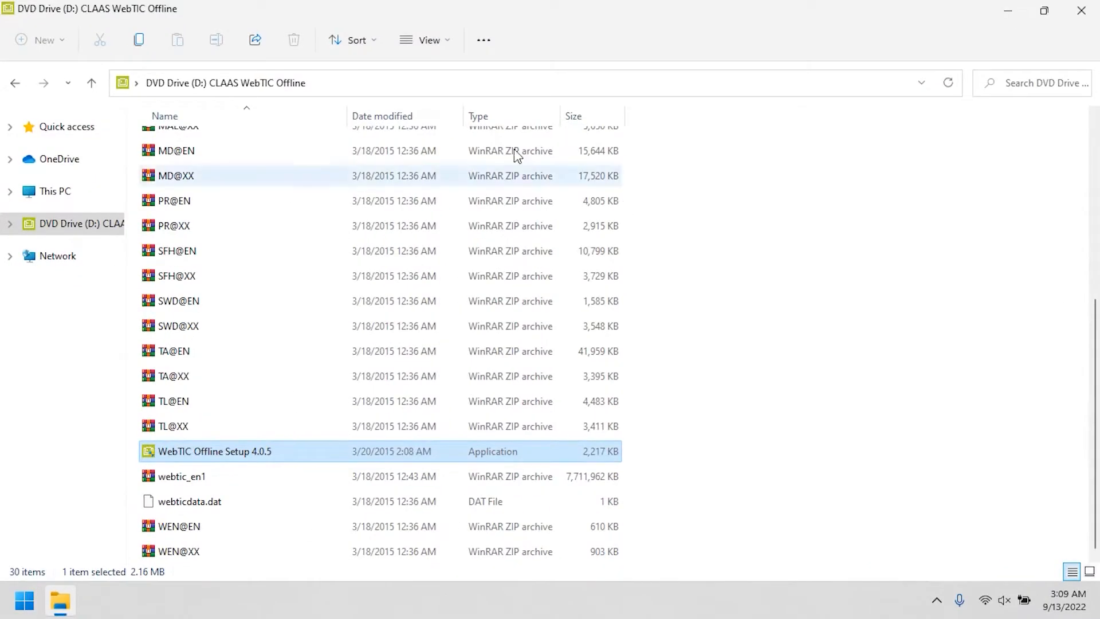
click(16, 84)
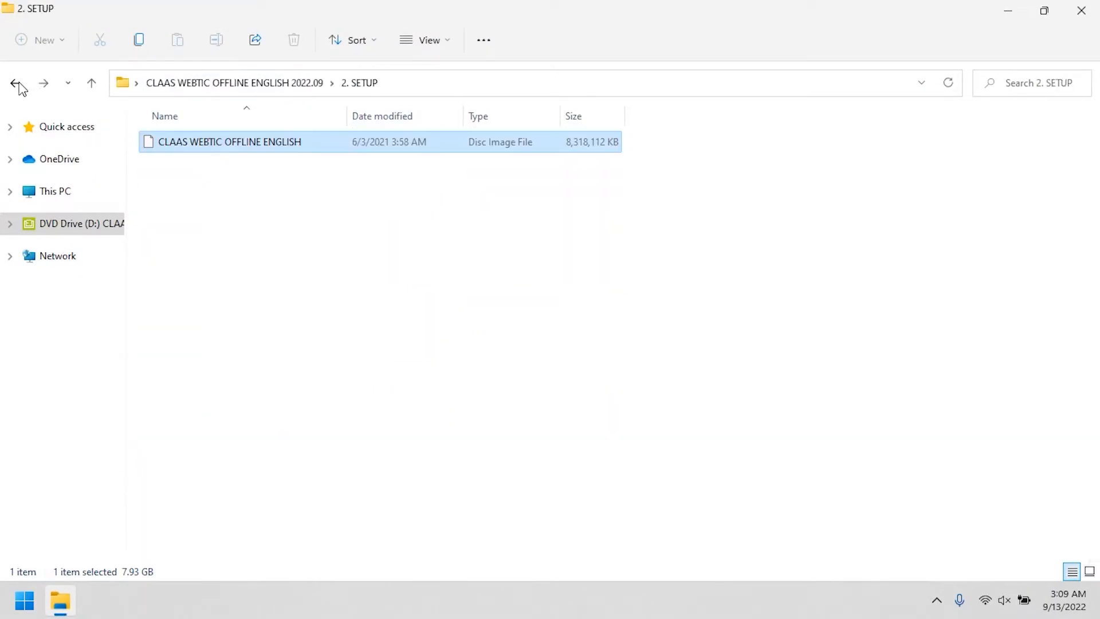
click(177, 93)
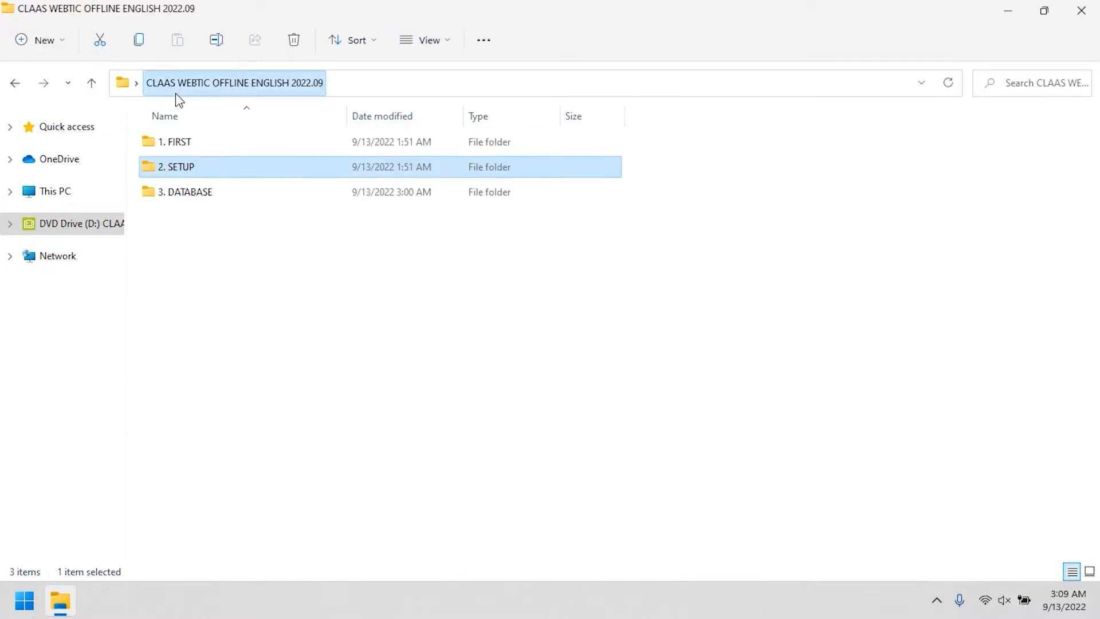
click(289, 297)
double_click(302, 200)
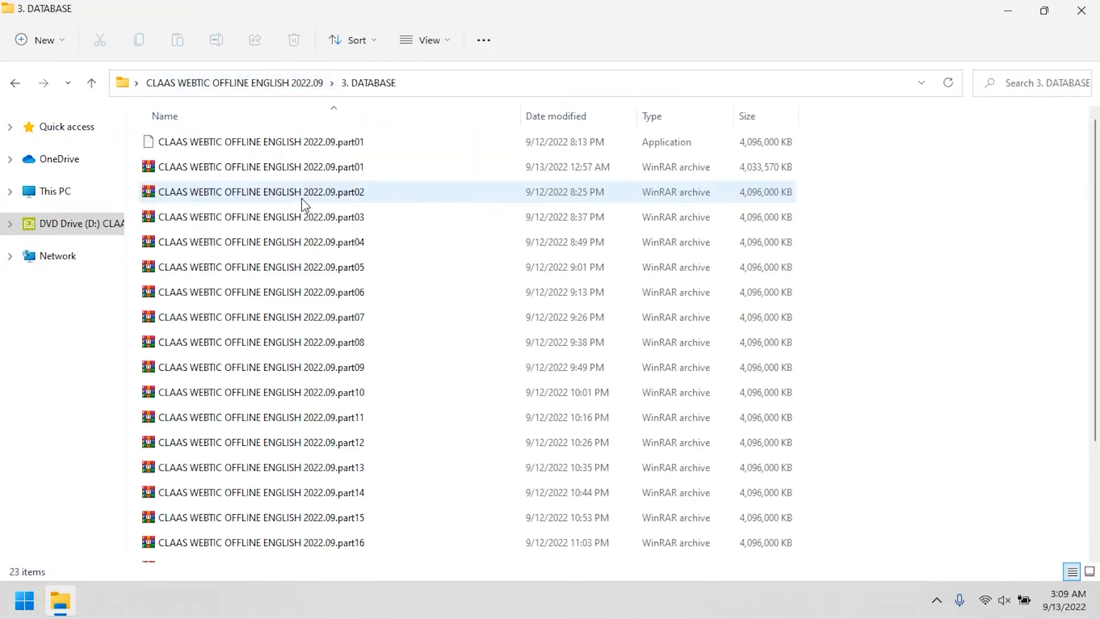
right_click(316, 152)
click(365, 229)
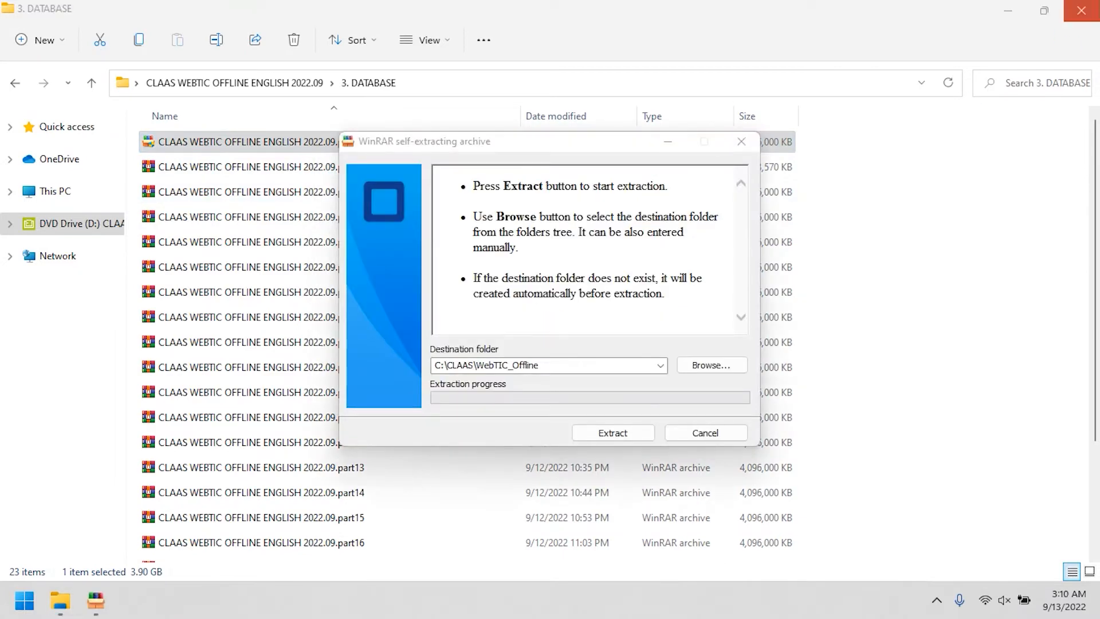
Close the file window and extract the database to C:\CLAAS\WebTIC_Offline, replacing all existing files.
click(1079, 10)
click(1079, 10)
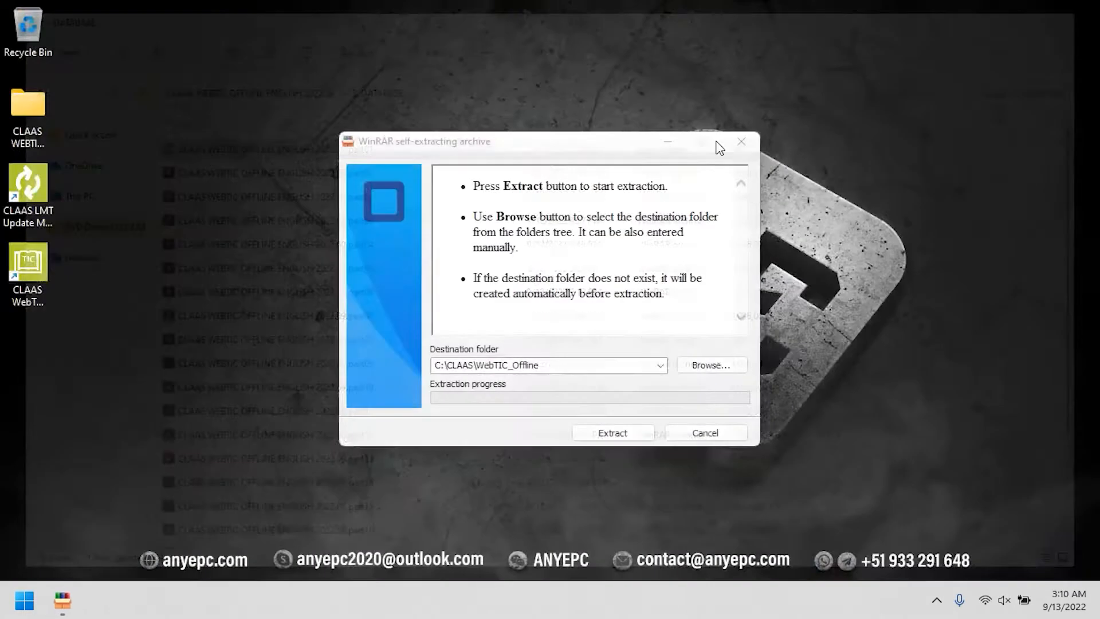
click(612, 432)
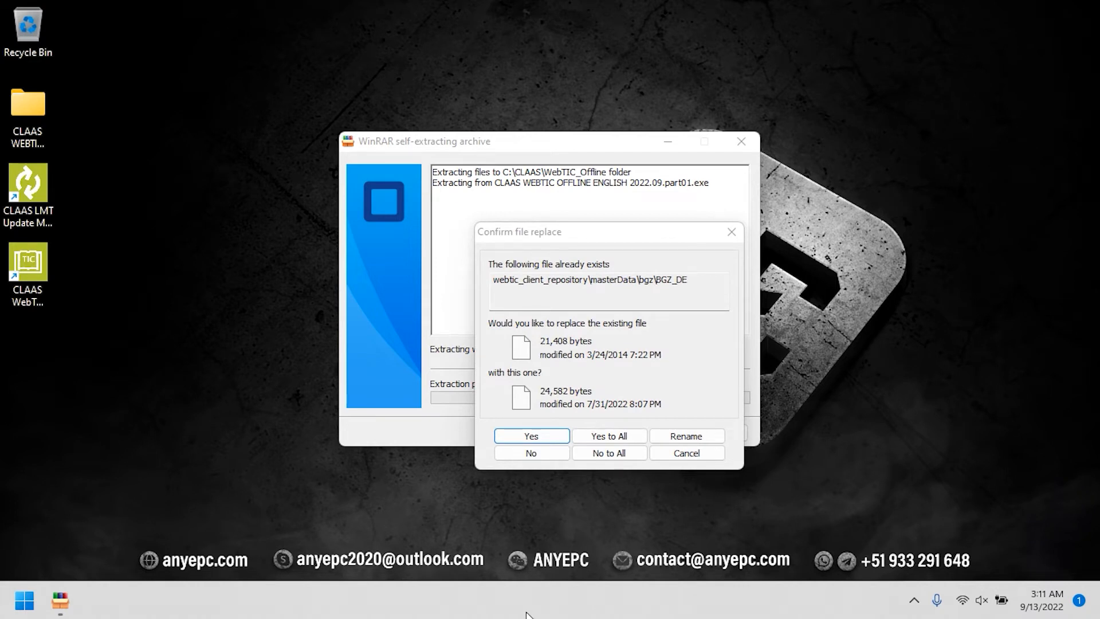
click(609, 435)
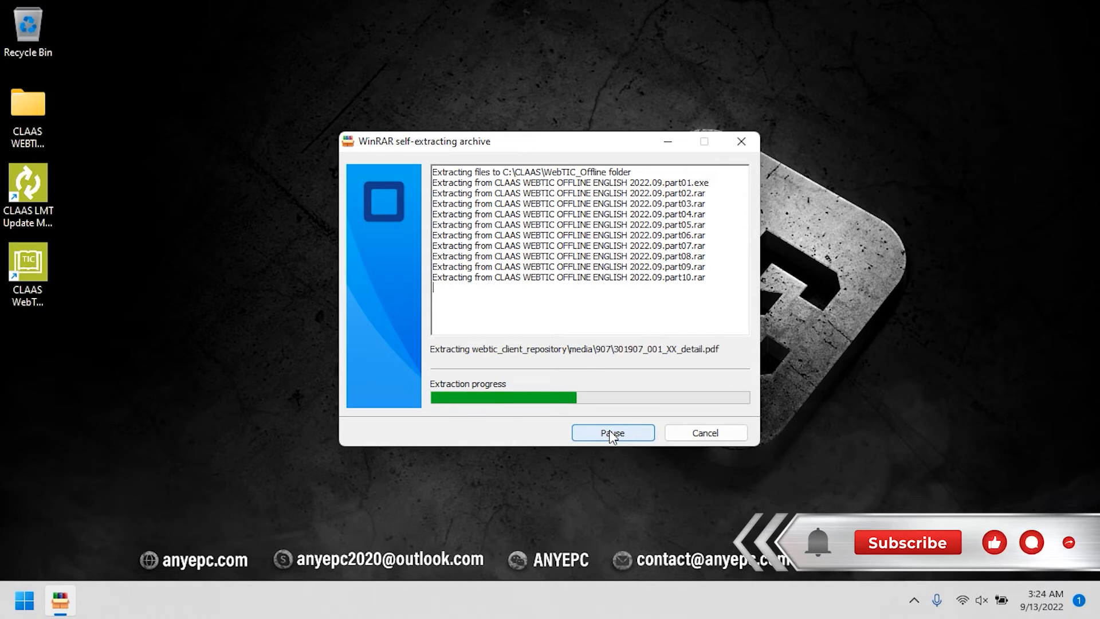
click(1080, 599)
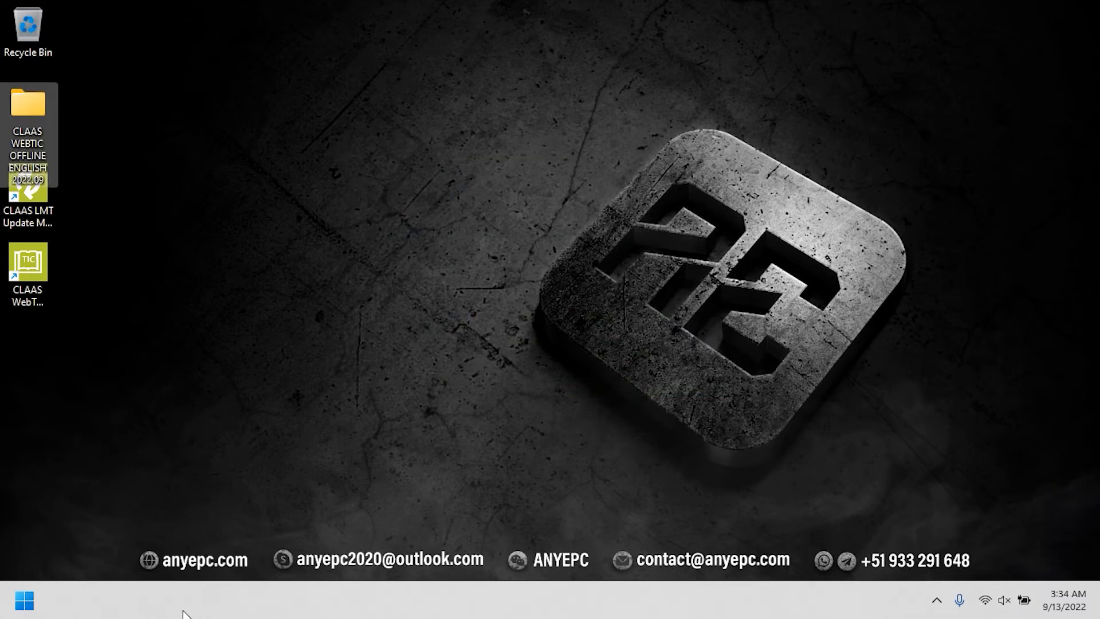
Open CLAAS WebTIC Offline from the desktop shortcut and set the document language to english (en).
right_click(17, 261)
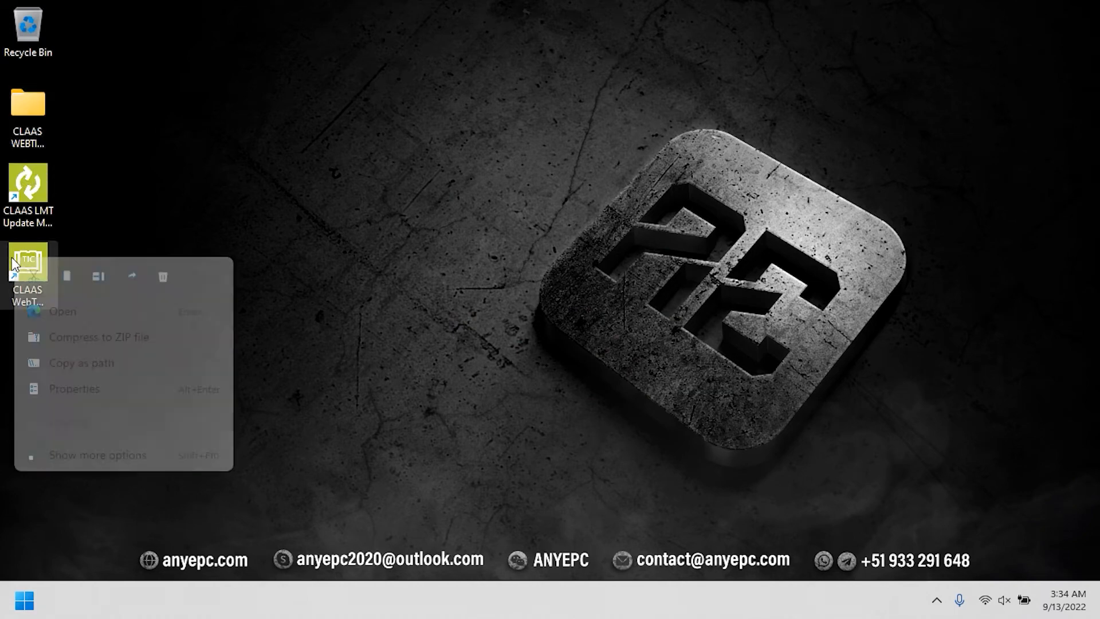
click(68, 312)
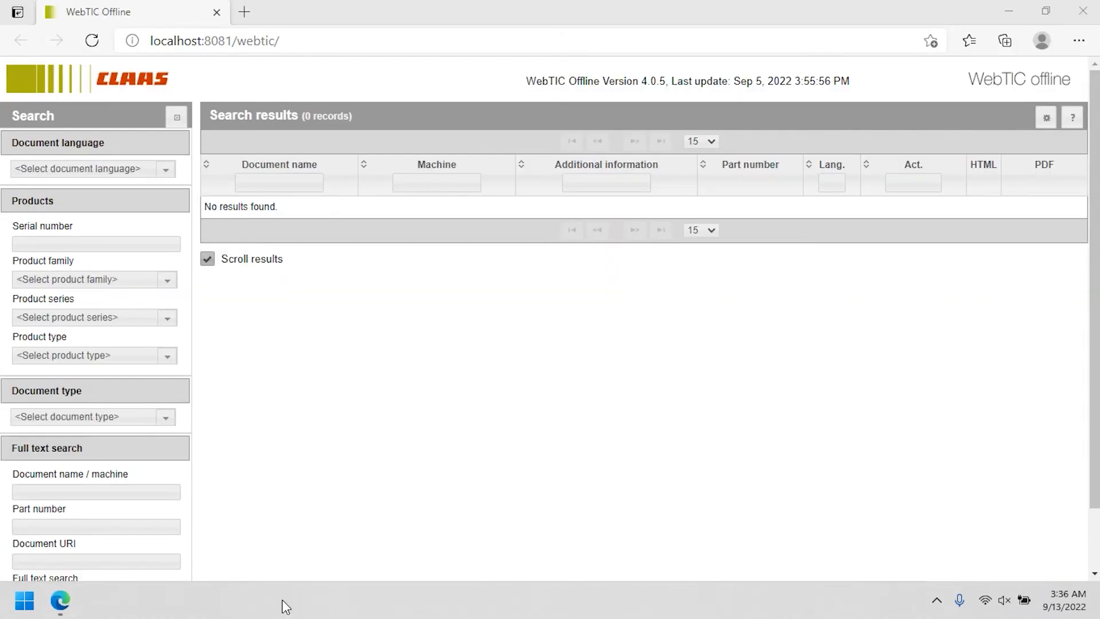
click(74, 169)
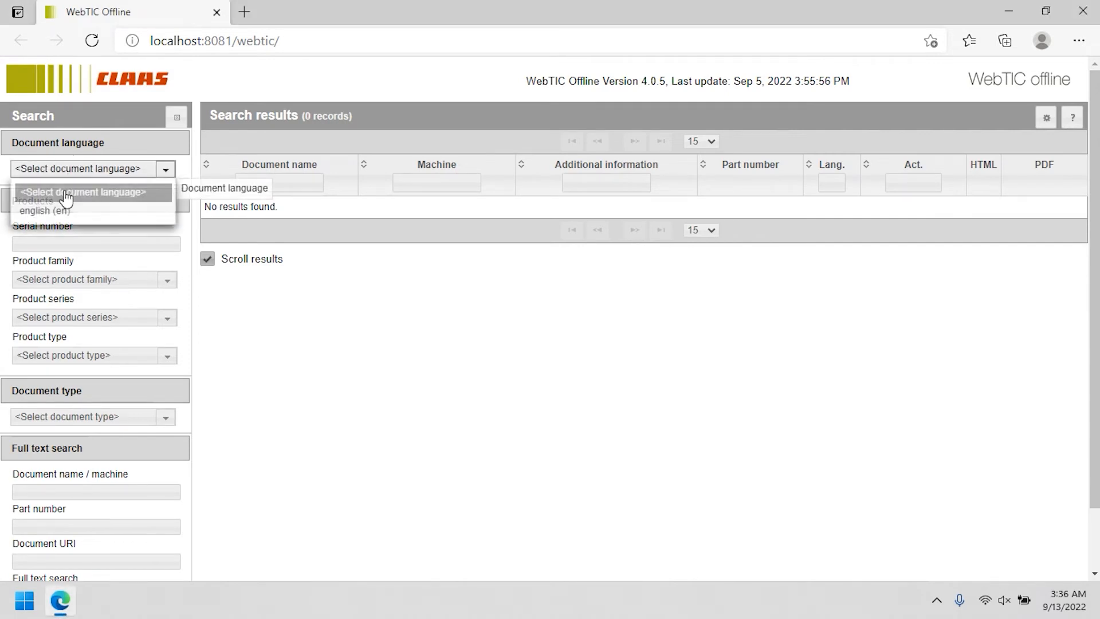
click(61, 211)
Search for documents in product family Combines, series LEXION, N.A., type LEXION 780-760 (C79).
click(91, 282)
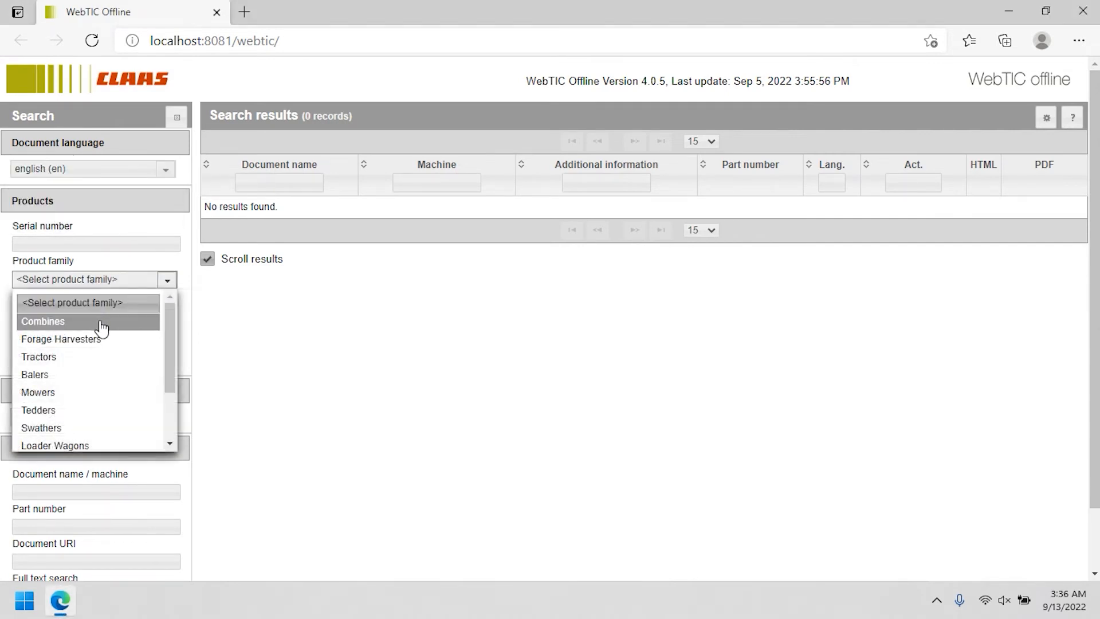
click(101, 320)
click(112, 320)
click(118, 377)
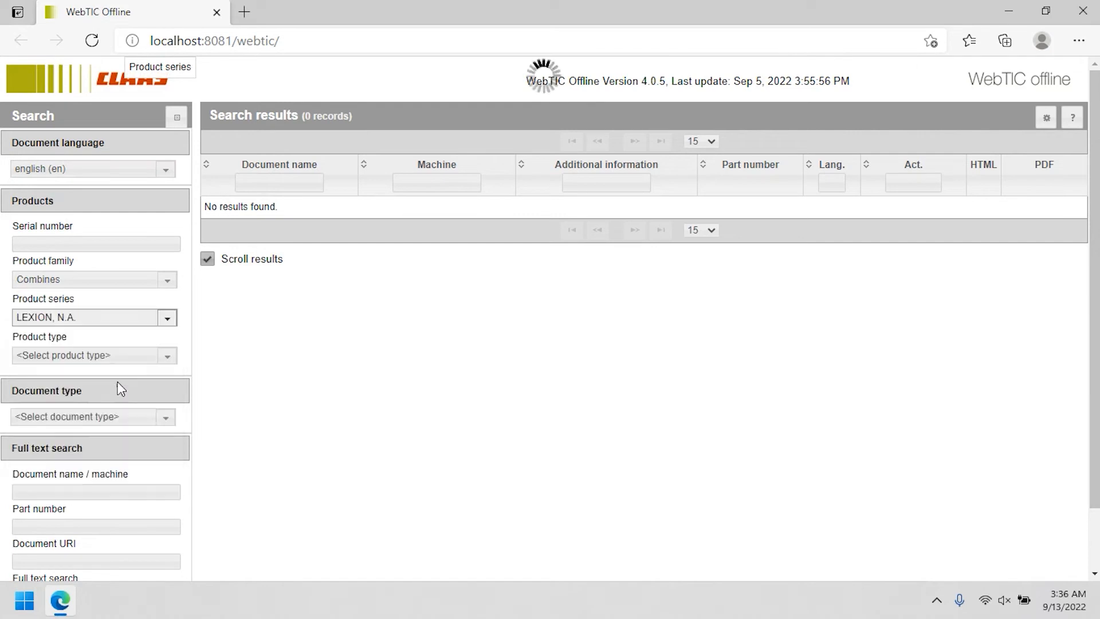
click(126, 361)
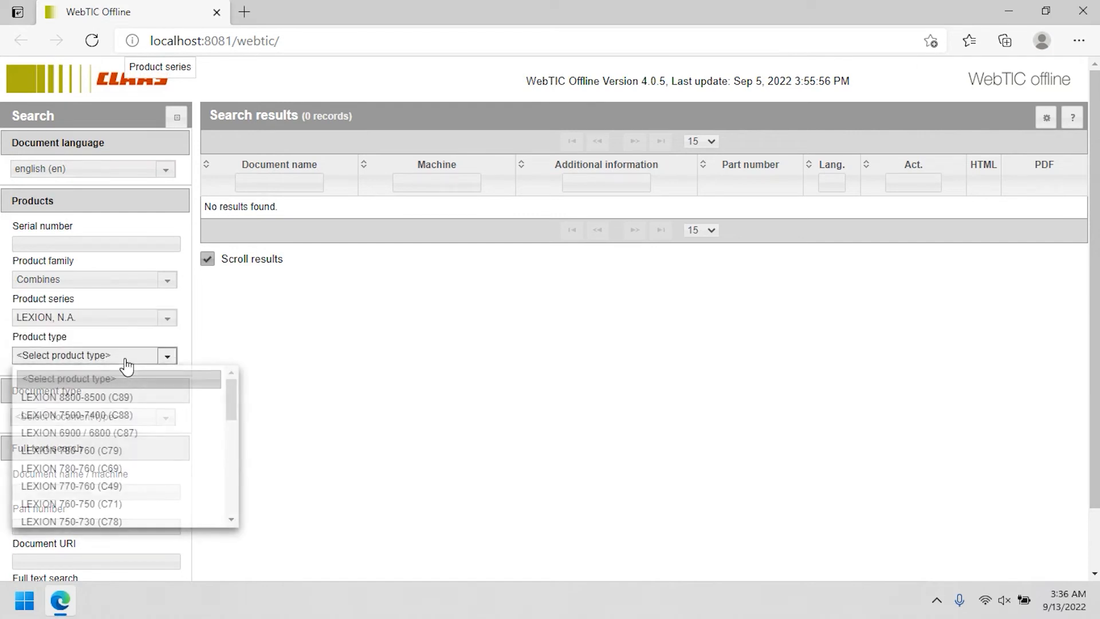
click(164, 449)
scroll(160, 516, down, 2)
scroll(161, 515, down, 1)
click(146, 563)
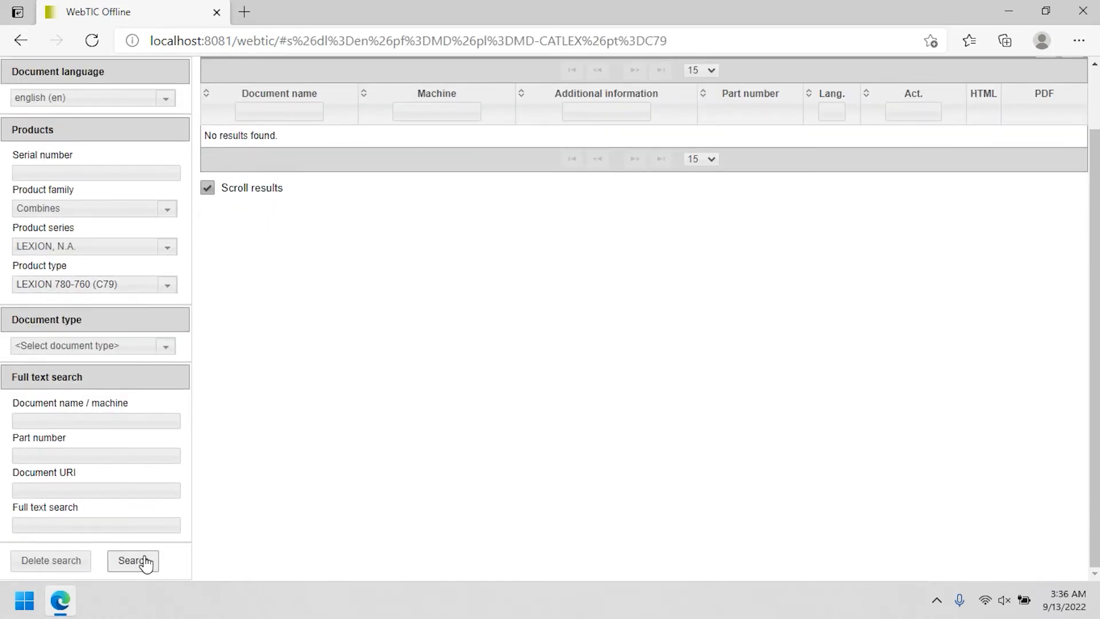
Look through the search results, open the CEBIS MOBILE Operator's Manual for CEMOS, and examine topics in section 1.1 Notes on the manual.
scroll(502, 376, down, 3)
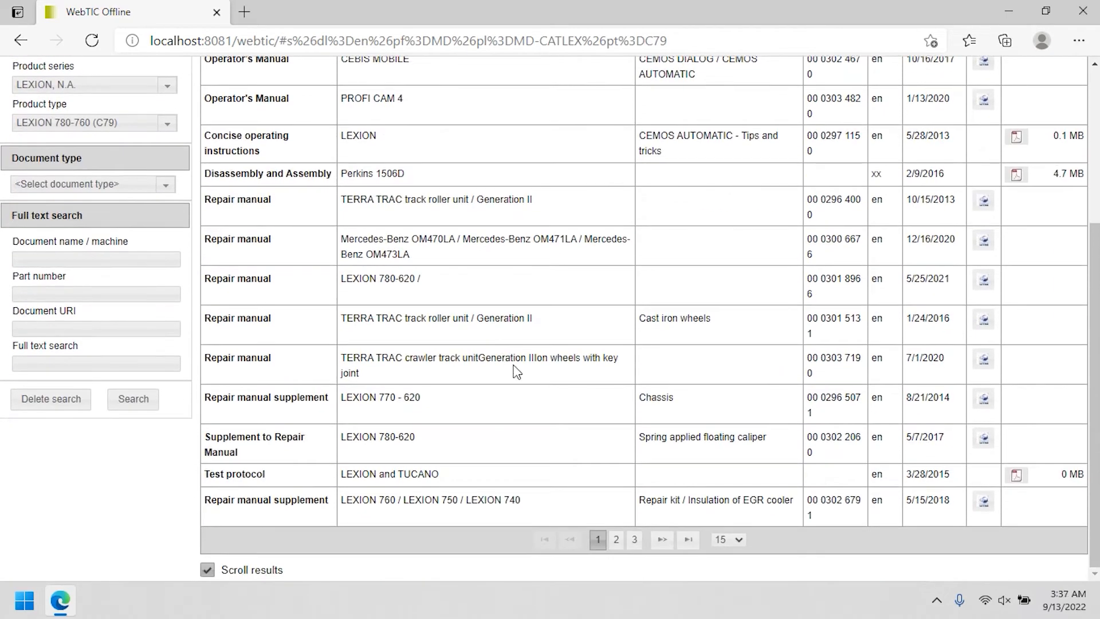
scroll(518, 372, up, 4)
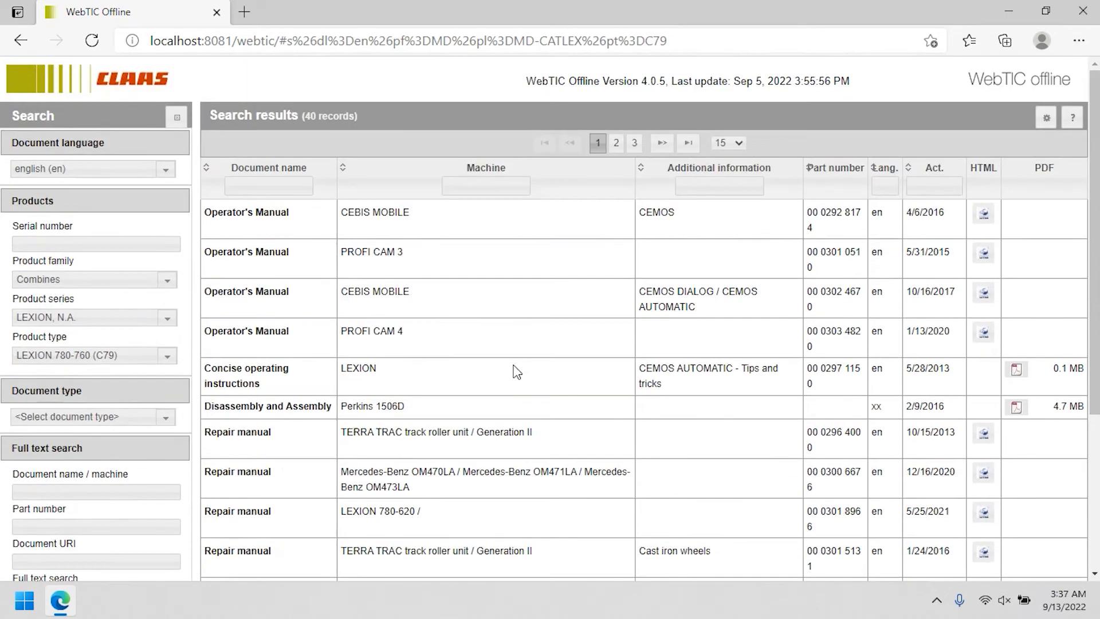
click(269, 218)
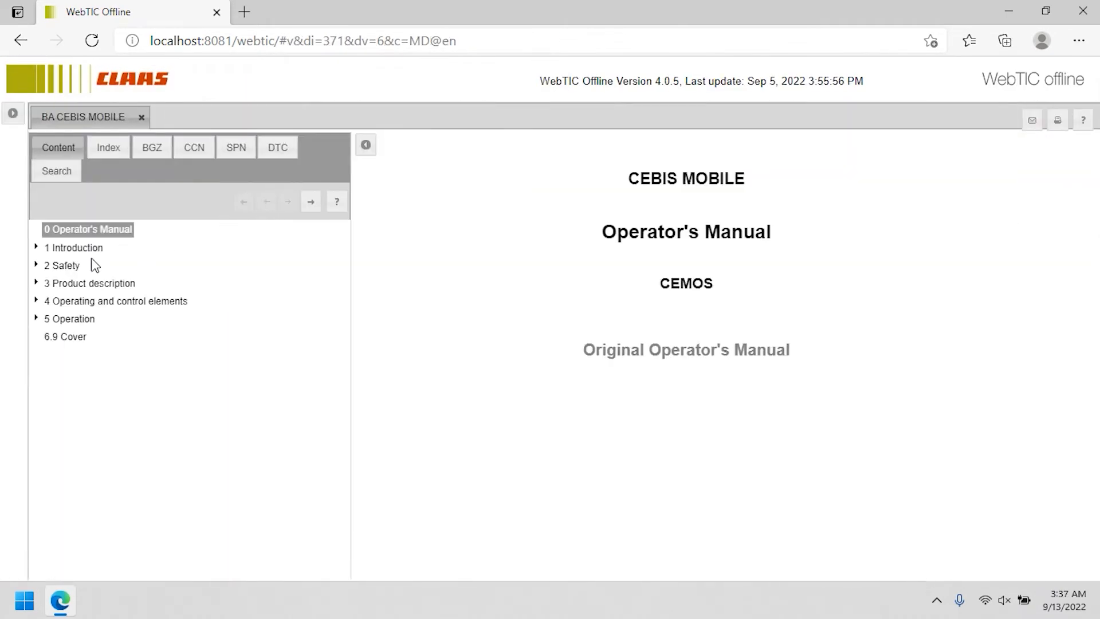
click(89, 248)
click(84, 266)
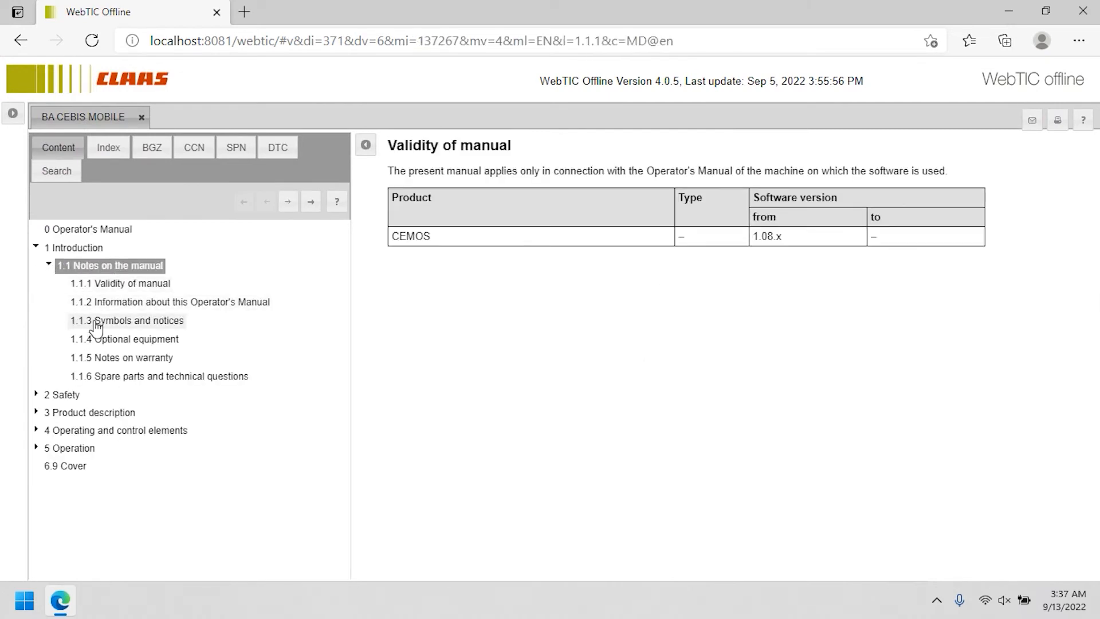
click(130, 283)
click(133, 298)
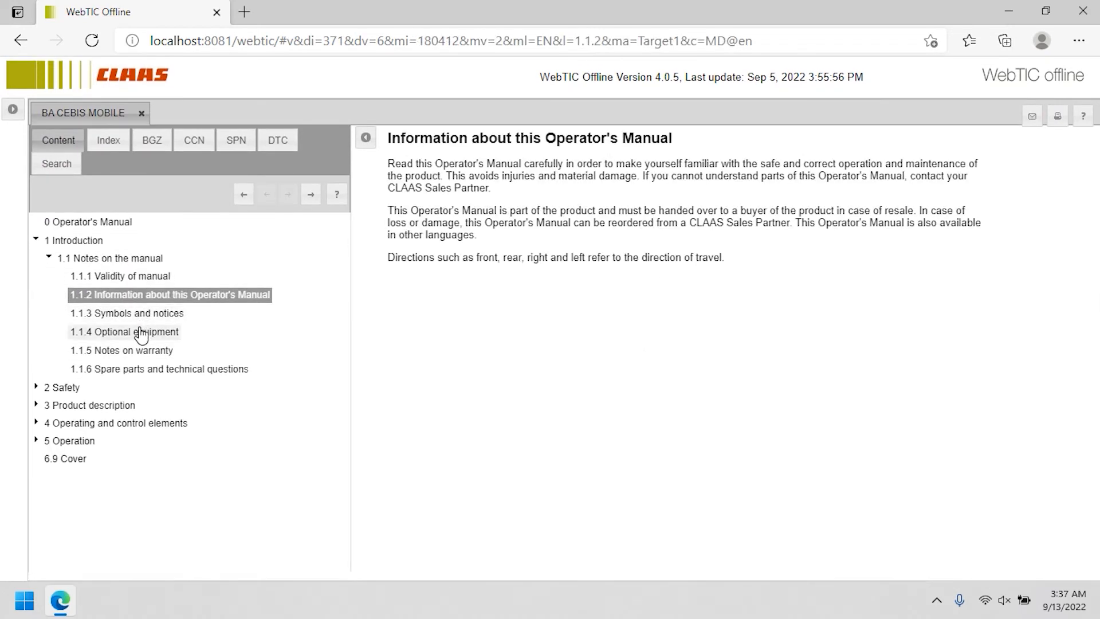
click(142, 334)
click(139, 351)
click(140, 369)
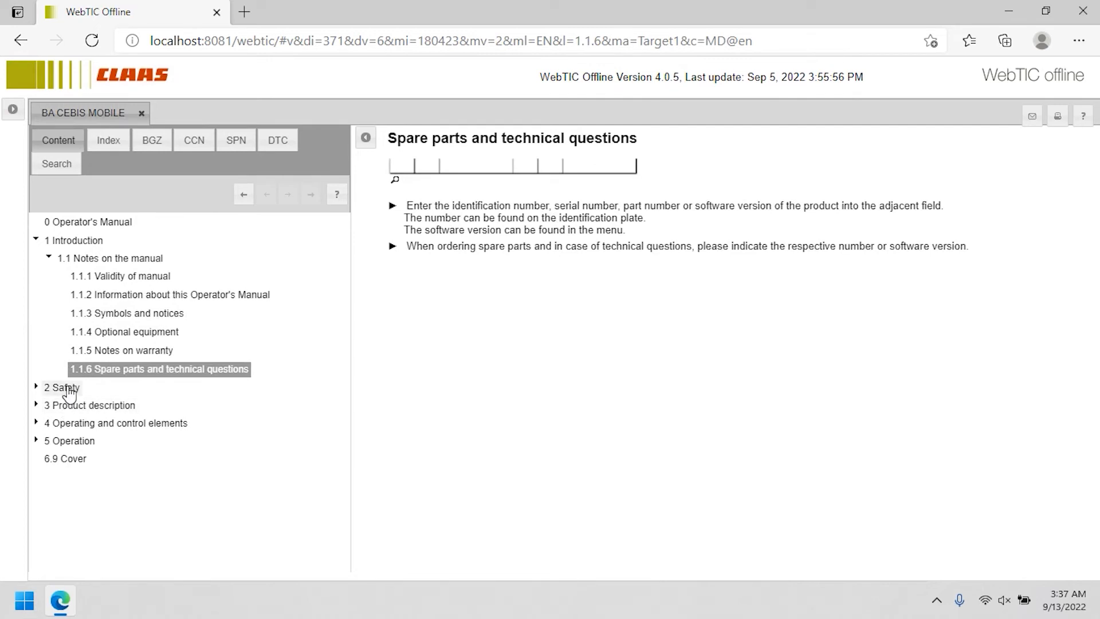
Examine the manual's 2 Safety chapter, covering the topics under 2.1 Identifying warnings and 2.2 Safety rules.
click(67, 389)
click(110, 410)
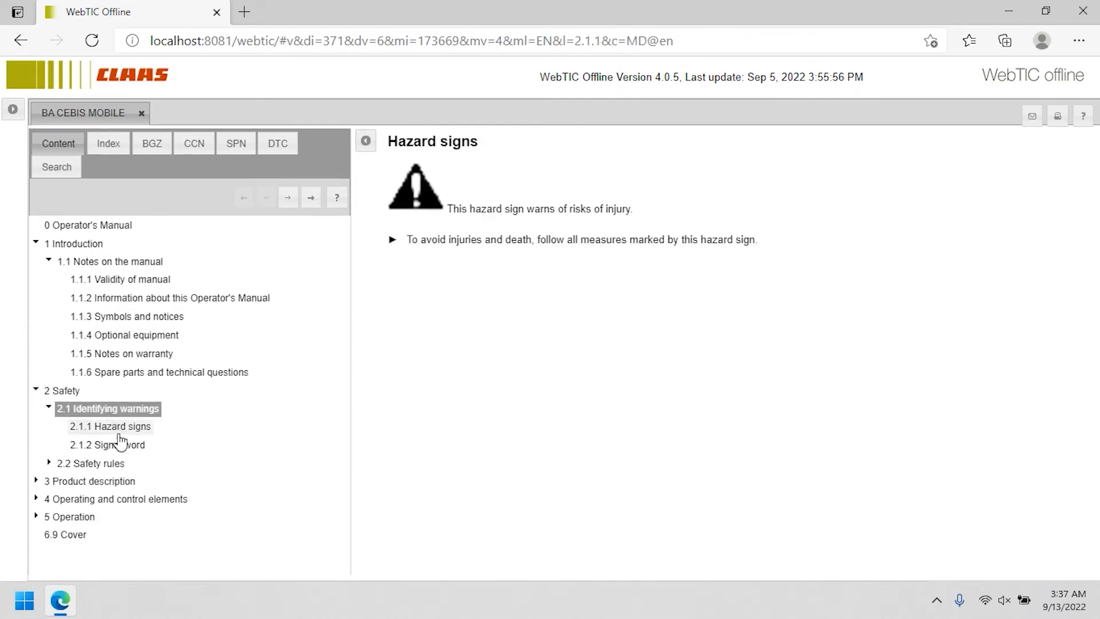
click(118, 431)
click(114, 445)
click(110, 463)
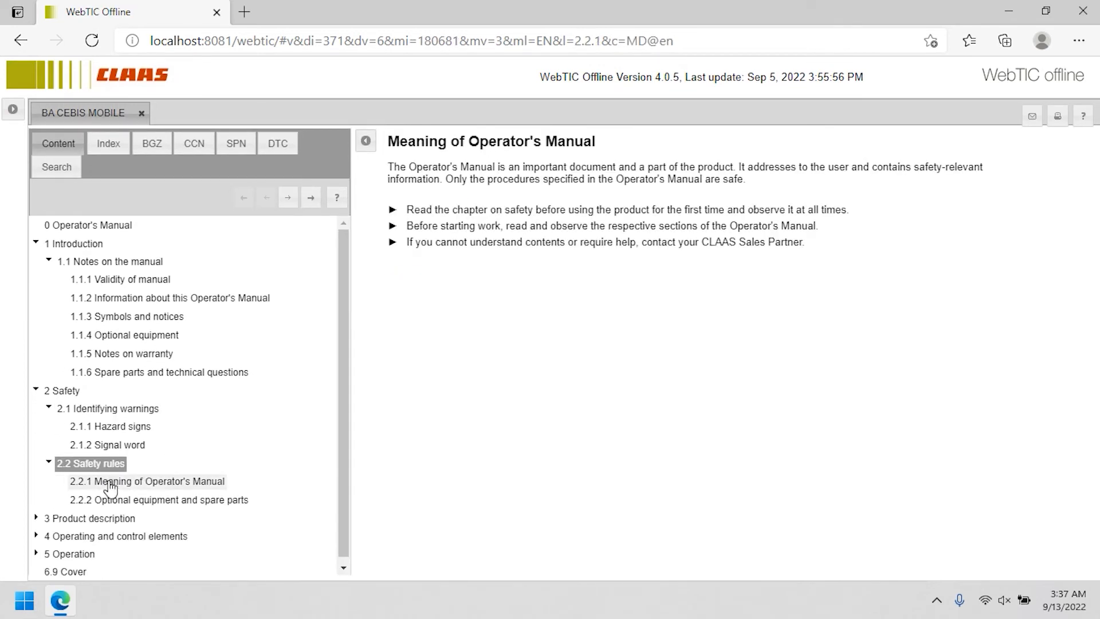
click(111, 488)
click(131, 503)
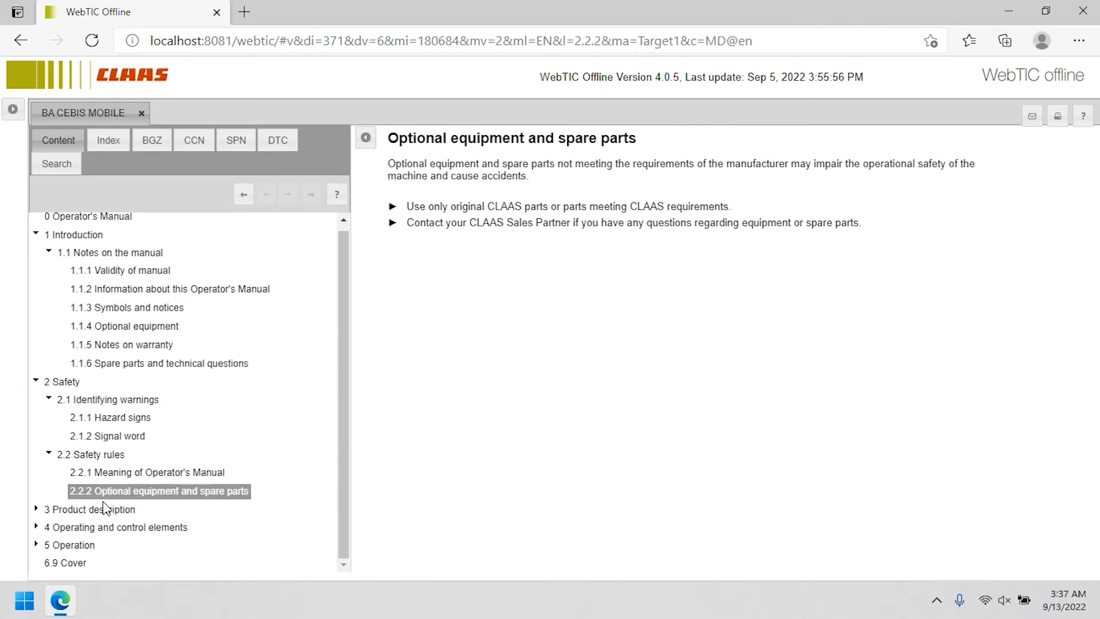
Examine section 3.1 Overview and method of operation under 3 Product description, including the terminal overview's detail drawing and the CEMOS function topic.
click(105, 515)
scroll(346, 439, down, 2)
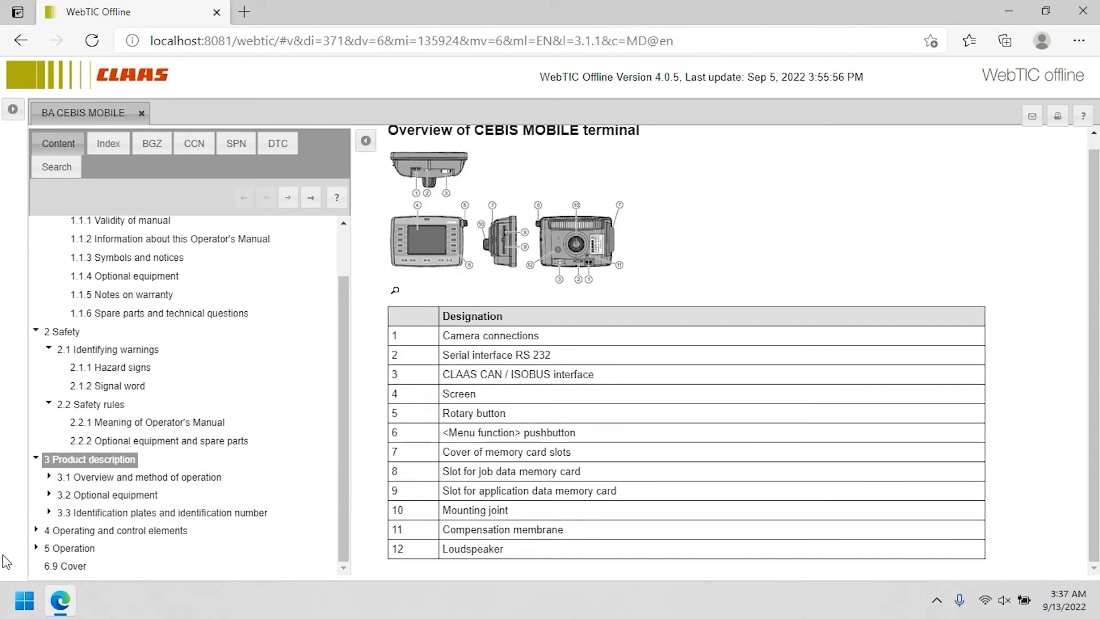
click(410, 228)
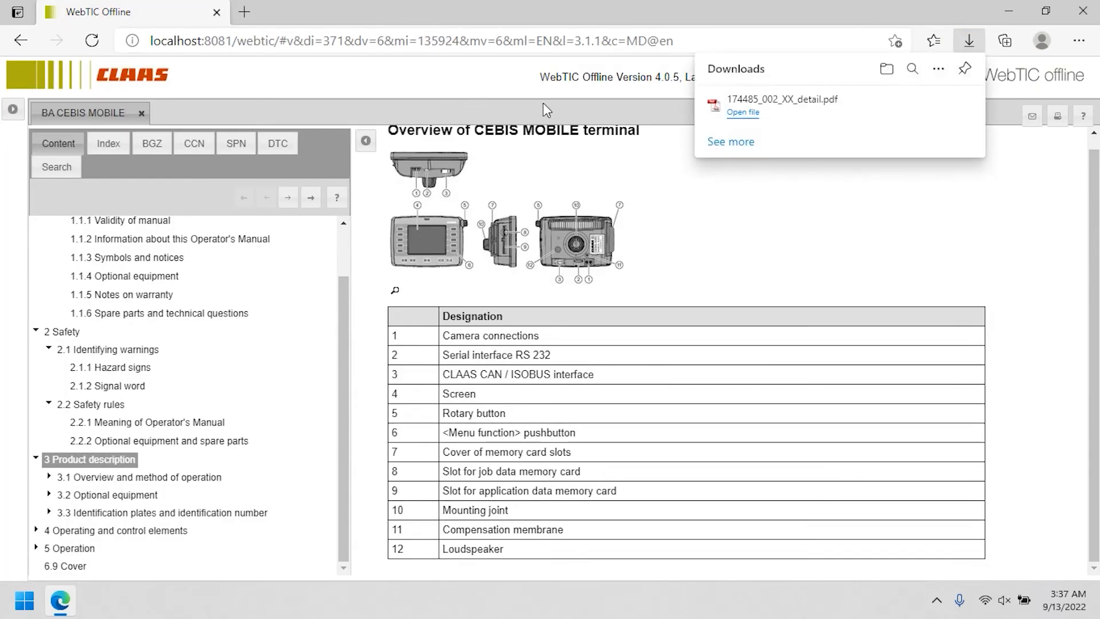
click(89, 477)
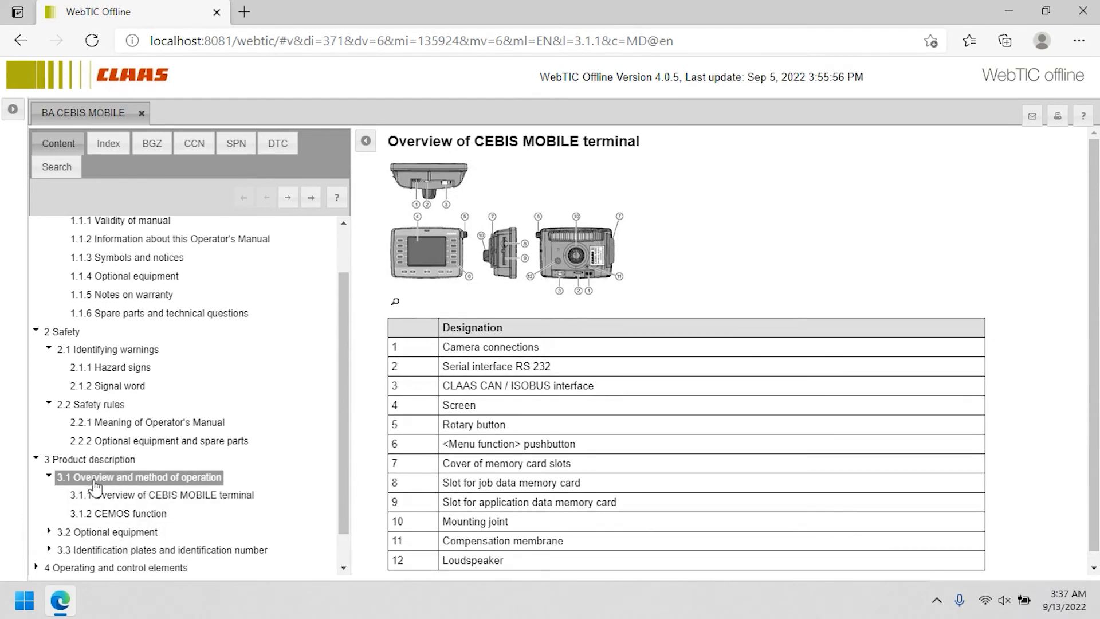
click(80, 517)
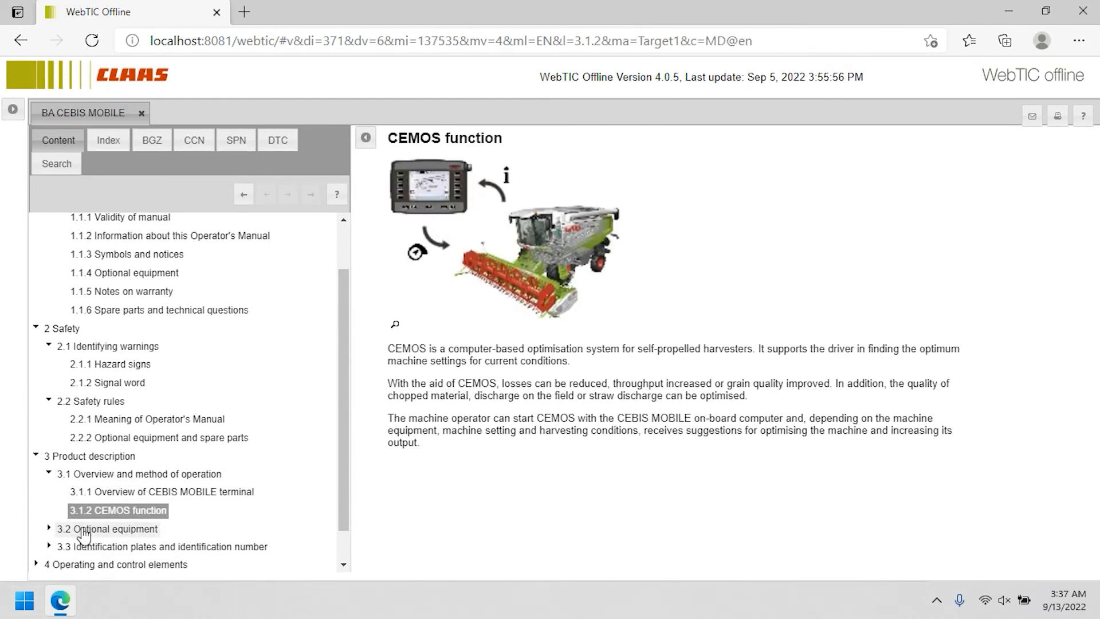
Examine the manual's sections 3.2 Optional equipment and 3.3 Identification plates and identification number.
click(86, 533)
click(93, 554)
scroll(102, 561, down, 3)
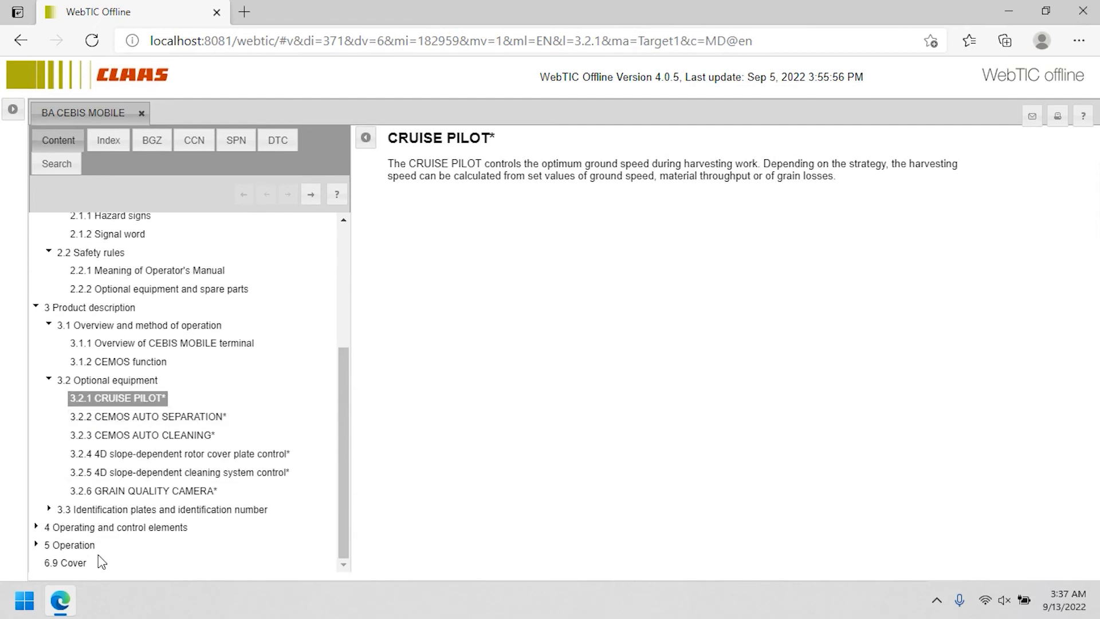
click(96, 513)
scroll(97, 520, down, 1)
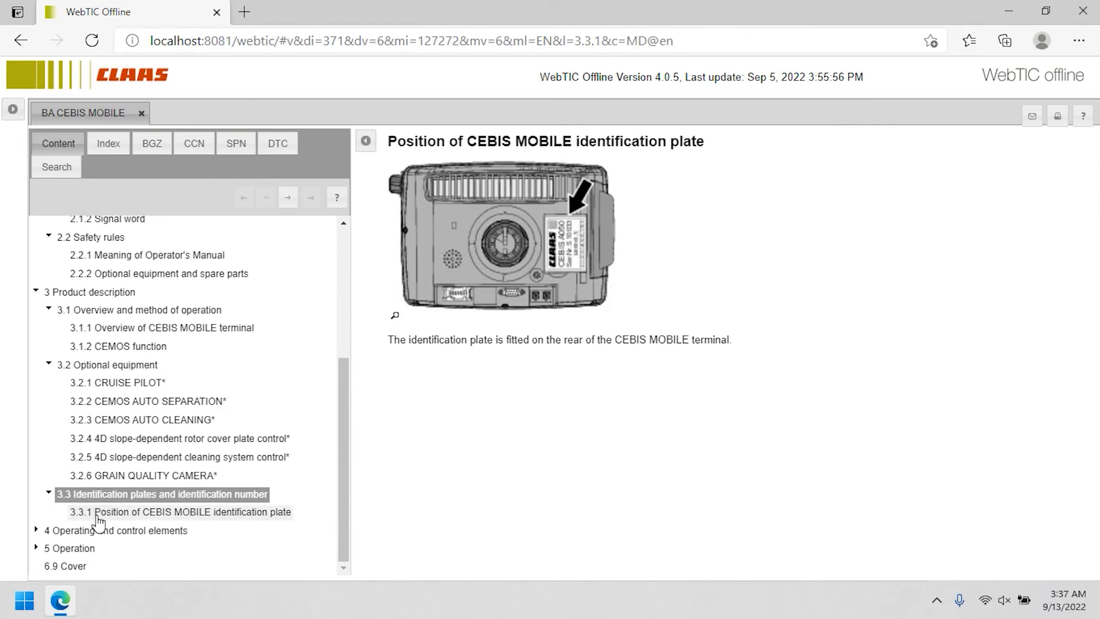
Examine section 4.1 CEBIS MOBILE onboard computer under 4 Operating and control elements, and close the manual to return to the search results.
click(105, 532)
scroll(452, 412, down, 2)
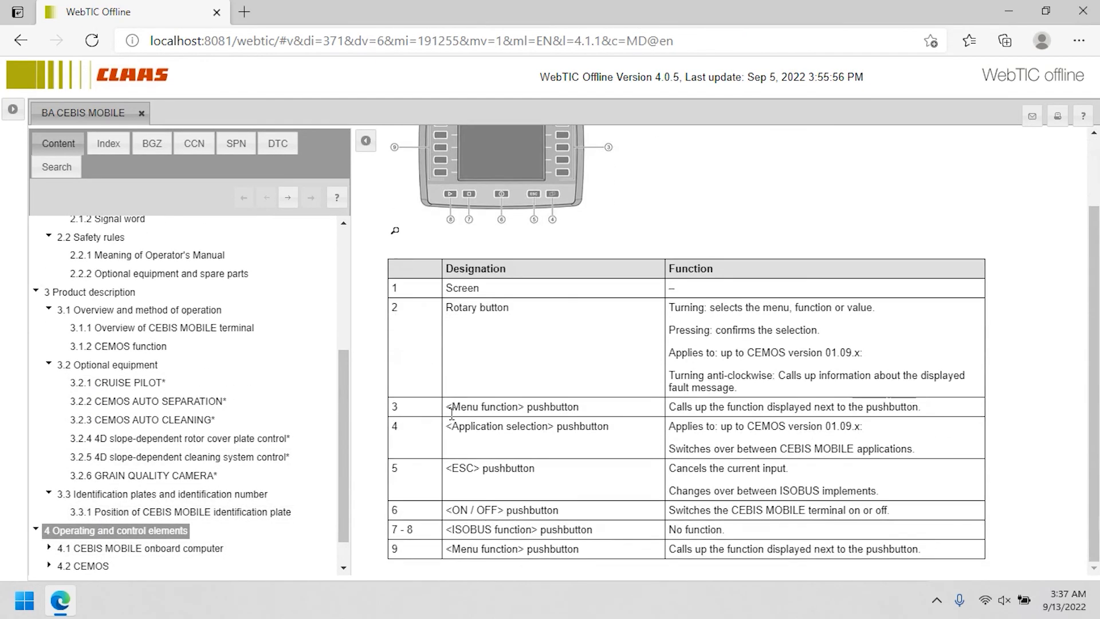
click(79, 549)
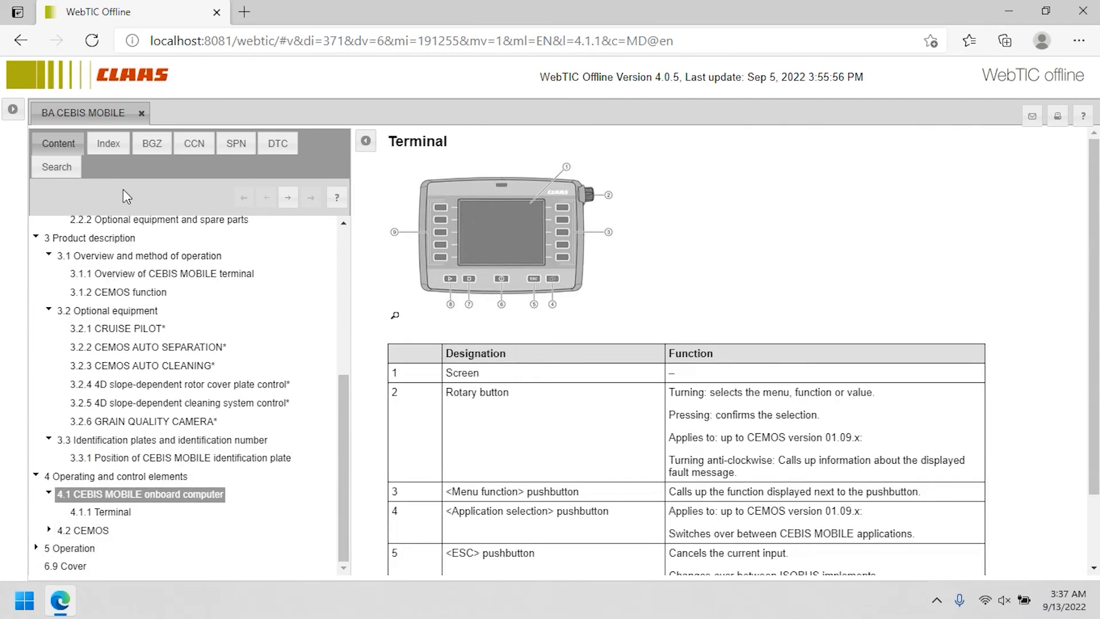
click(143, 112)
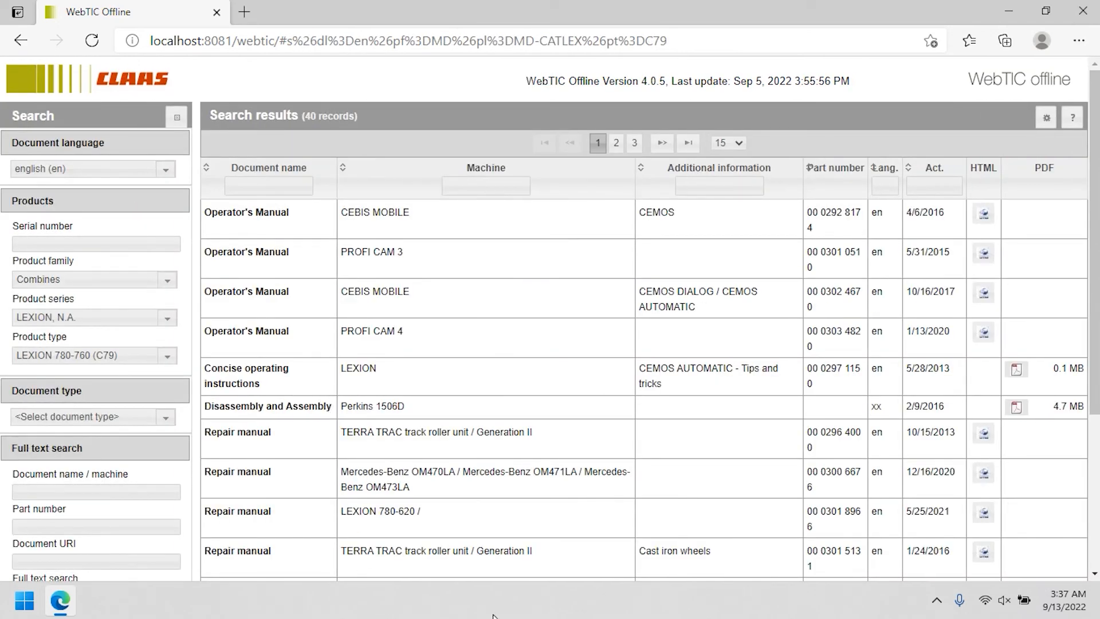
click(501, 612)
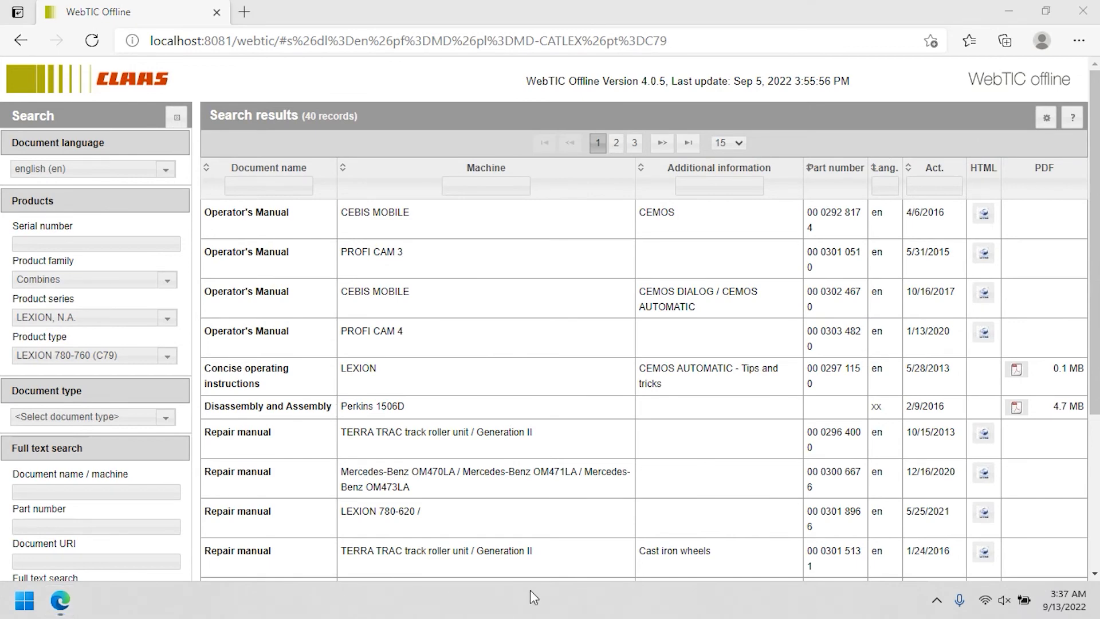